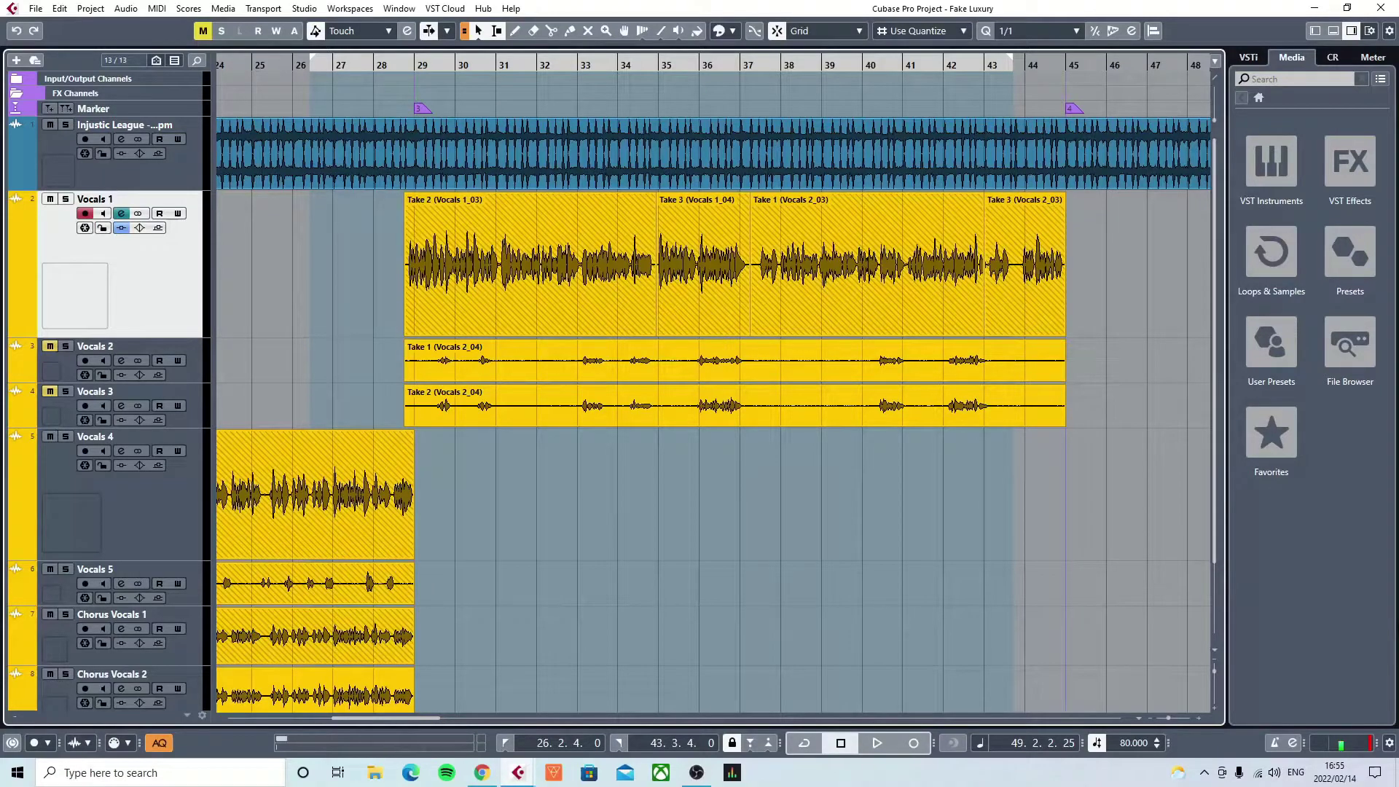
# - Browse the arrangement and look at the Vocals 1 track colour choices without recolouring it
pyautogui.scroll(8, 419, 255)
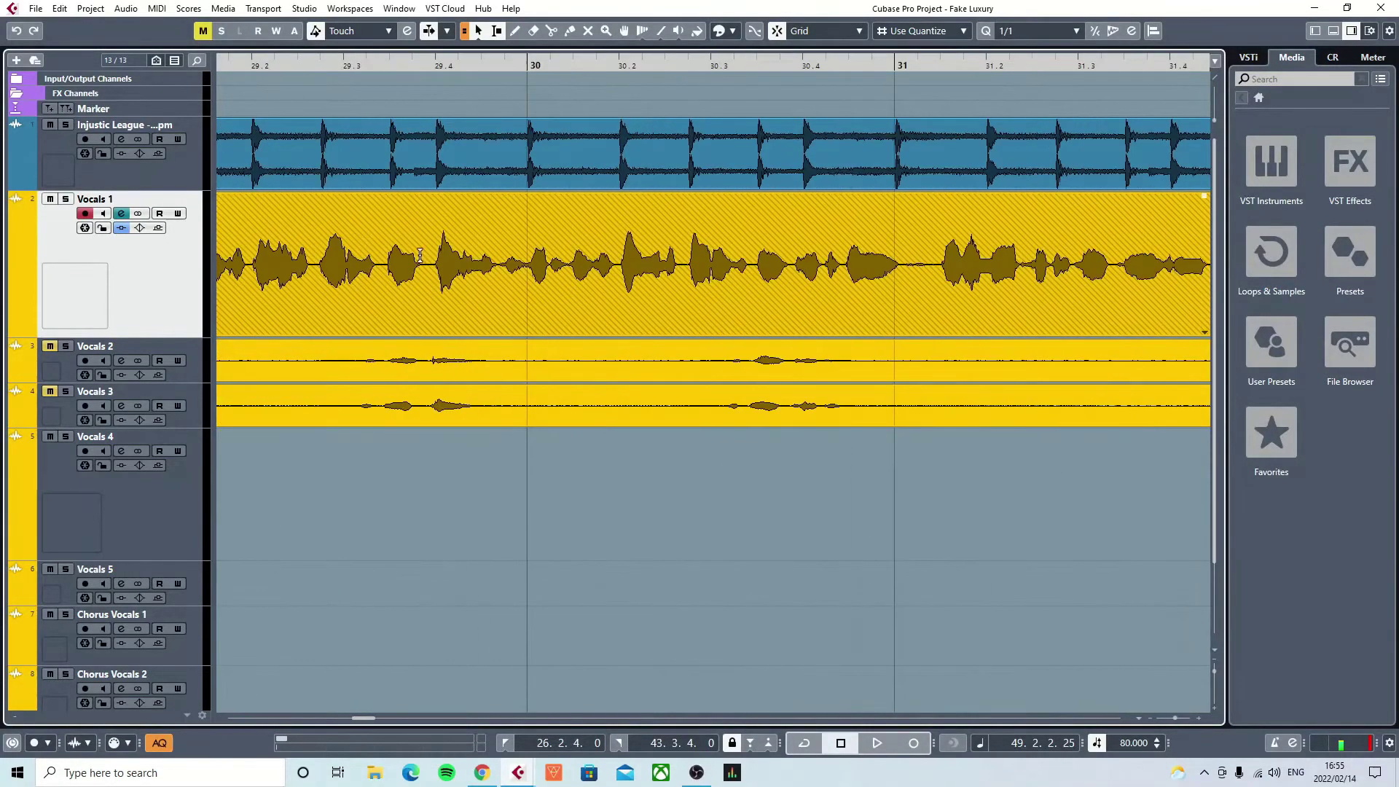
pyautogui.hscroll(-5, 437, 268)
pyautogui.scroll(2, 482, 273)
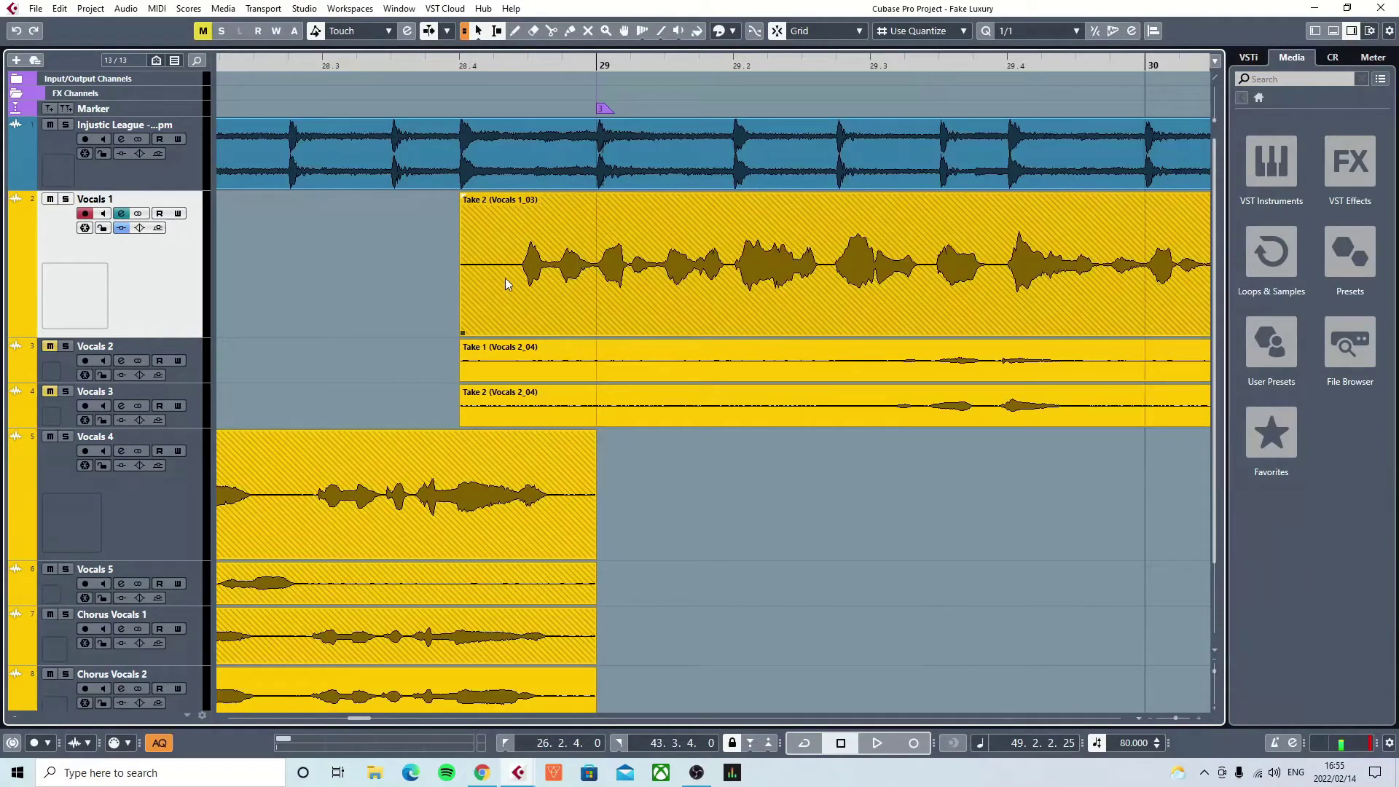
pyautogui.scroll(2, 509, 284)
pyautogui.scroll(-3, 555, 287)
pyautogui.scroll(2, 552, 291)
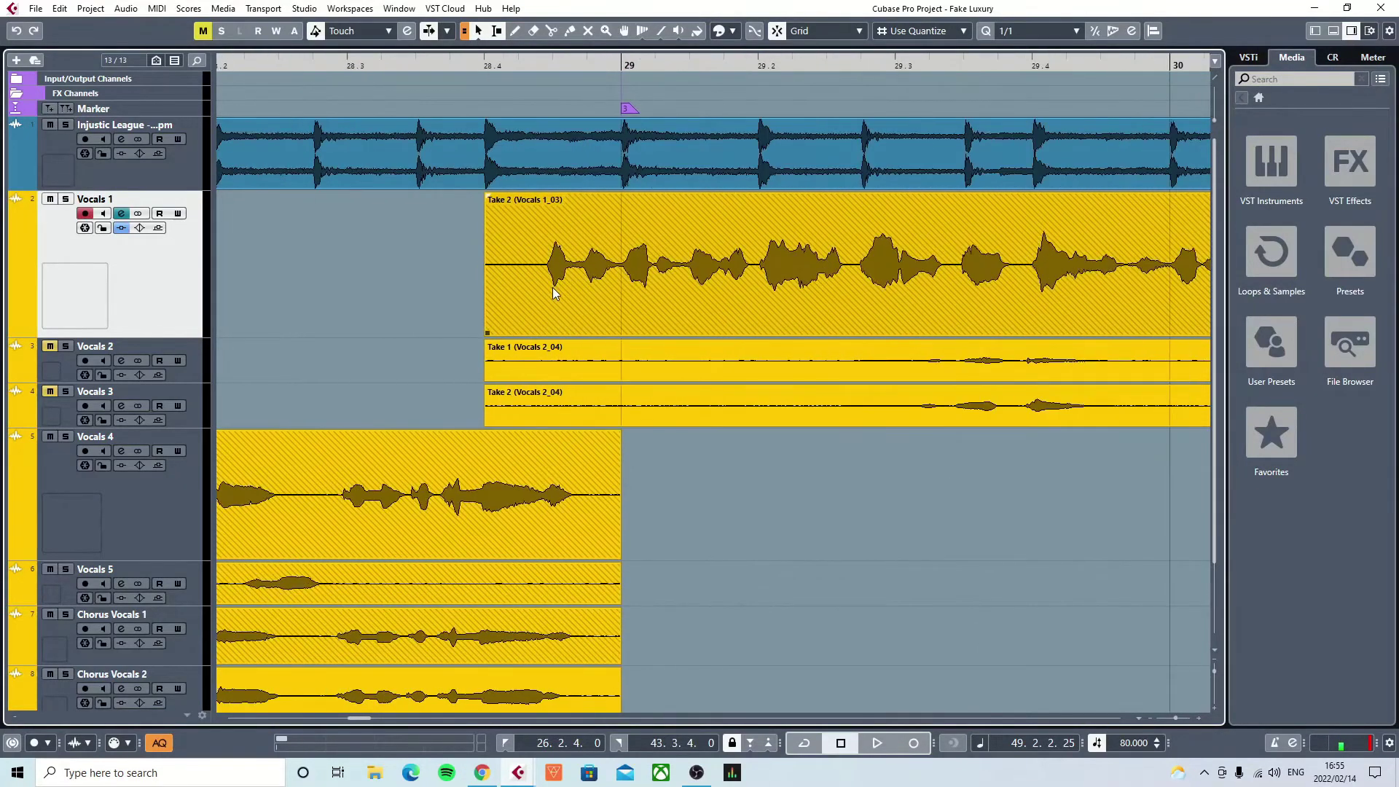
pyautogui.scroll(2, 552, 287)
pyautogui.scroll(-2, 534, 271)
pyautogui.scroll(2, 584, 298)
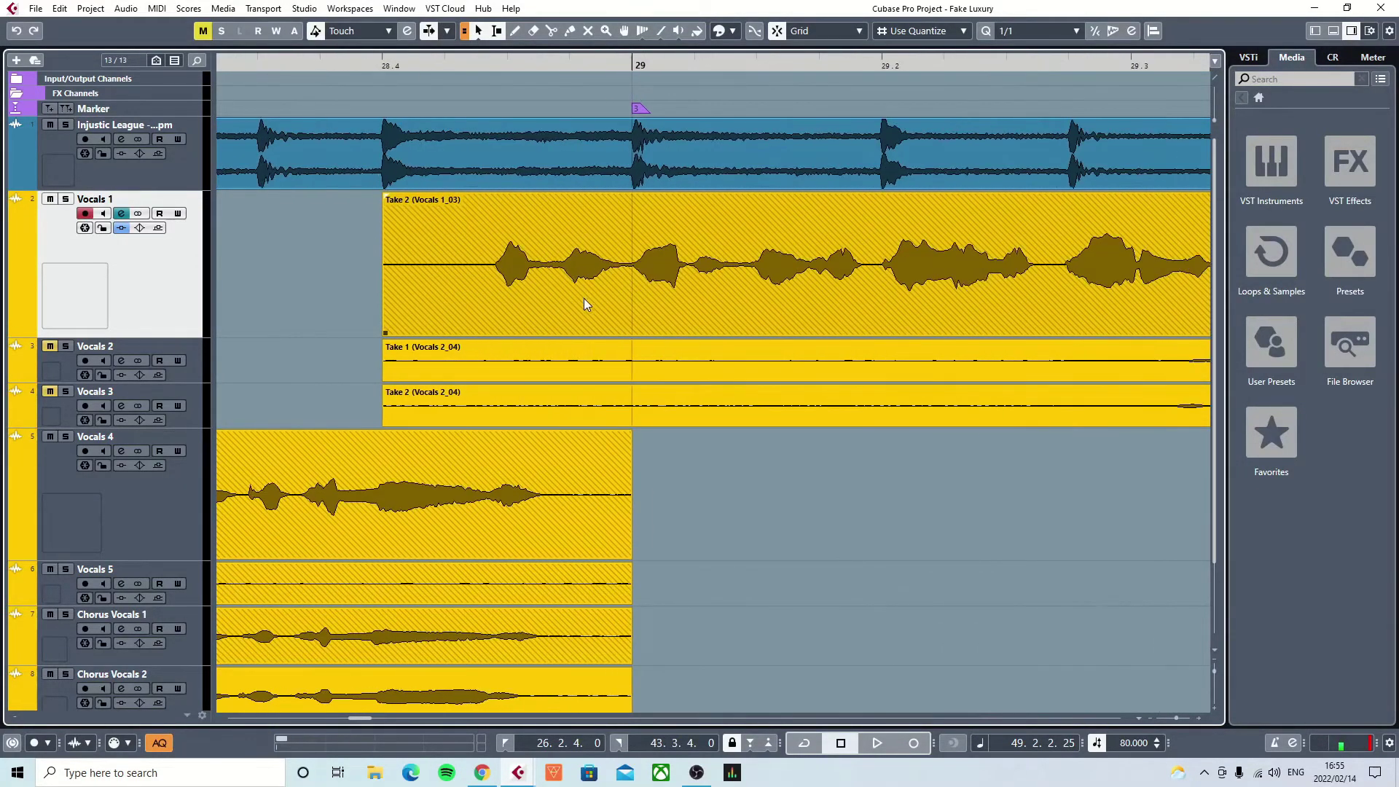
pyautogui.scroll(1, 575, 295)
pyautogui.scroll(-2, 546, 285)
pyautogui.scroll(-3, 510, 277)
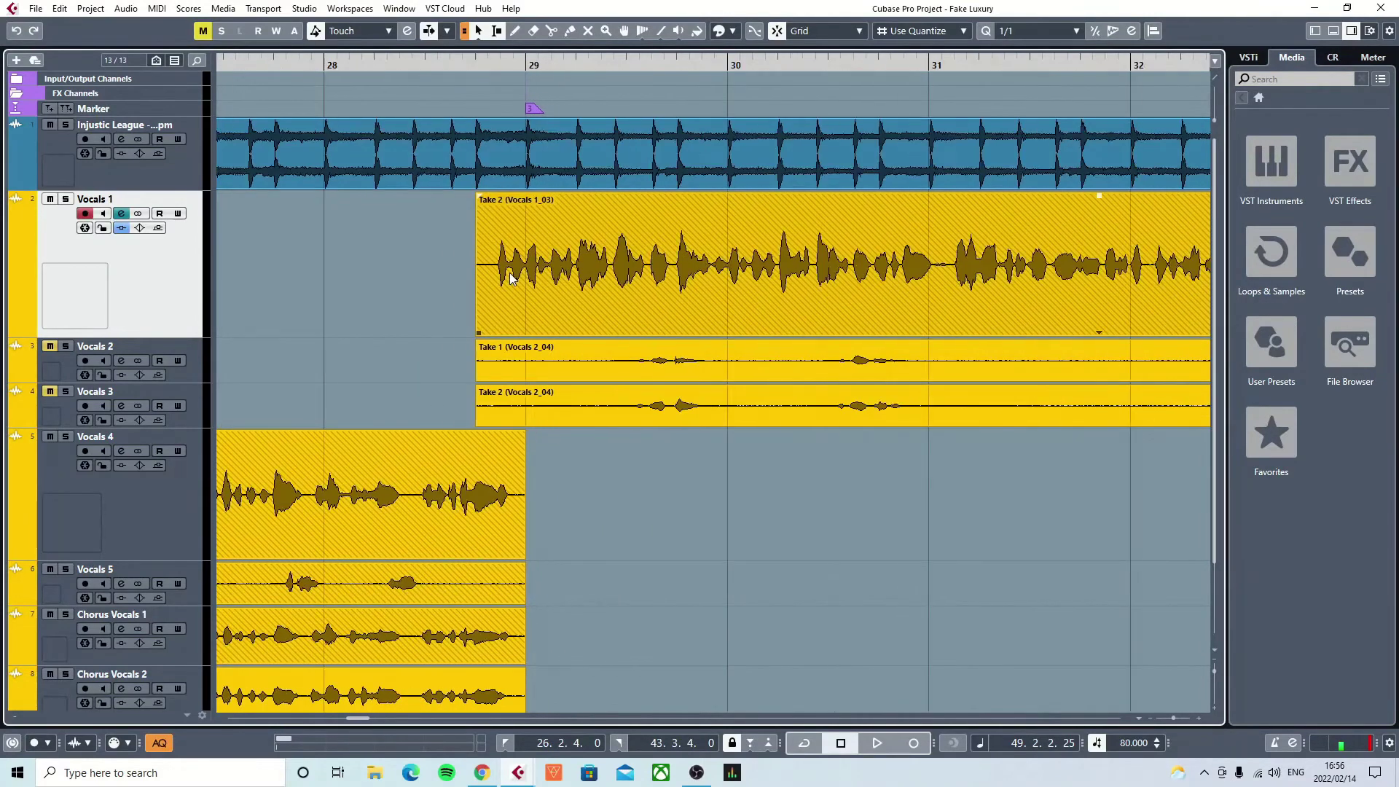
pyautogui.scroll(3, 509, 277)
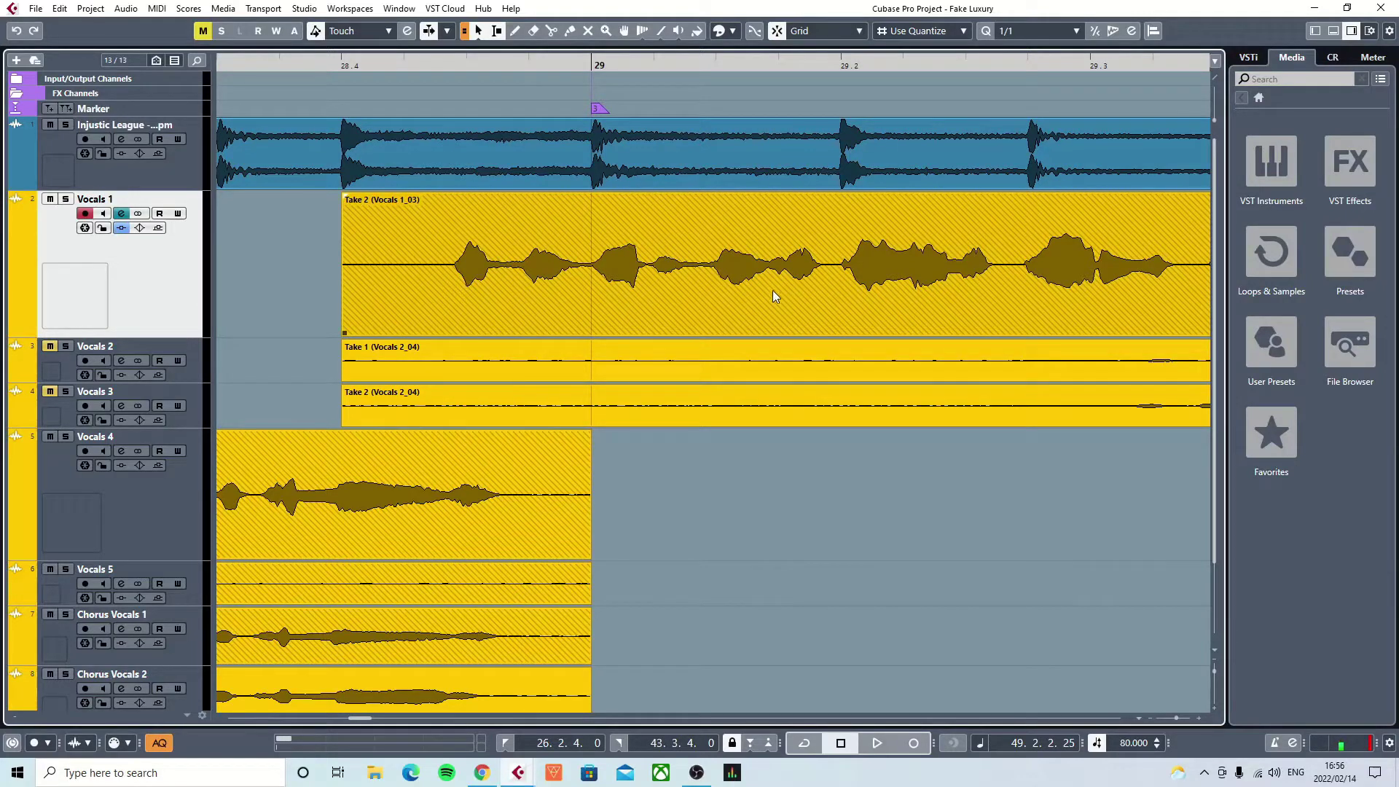
pyautogui.click(19, 316)
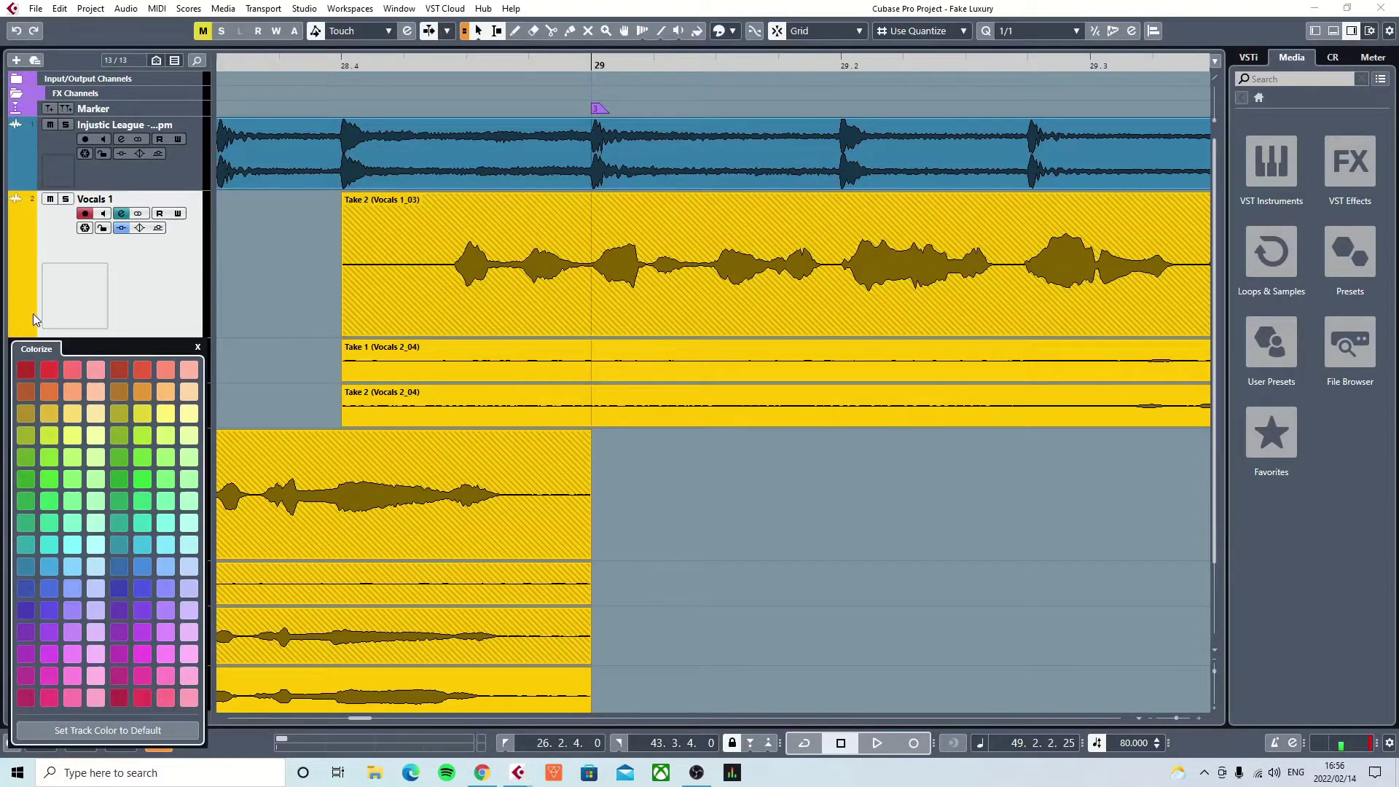
pyautogui.click(173, 290)
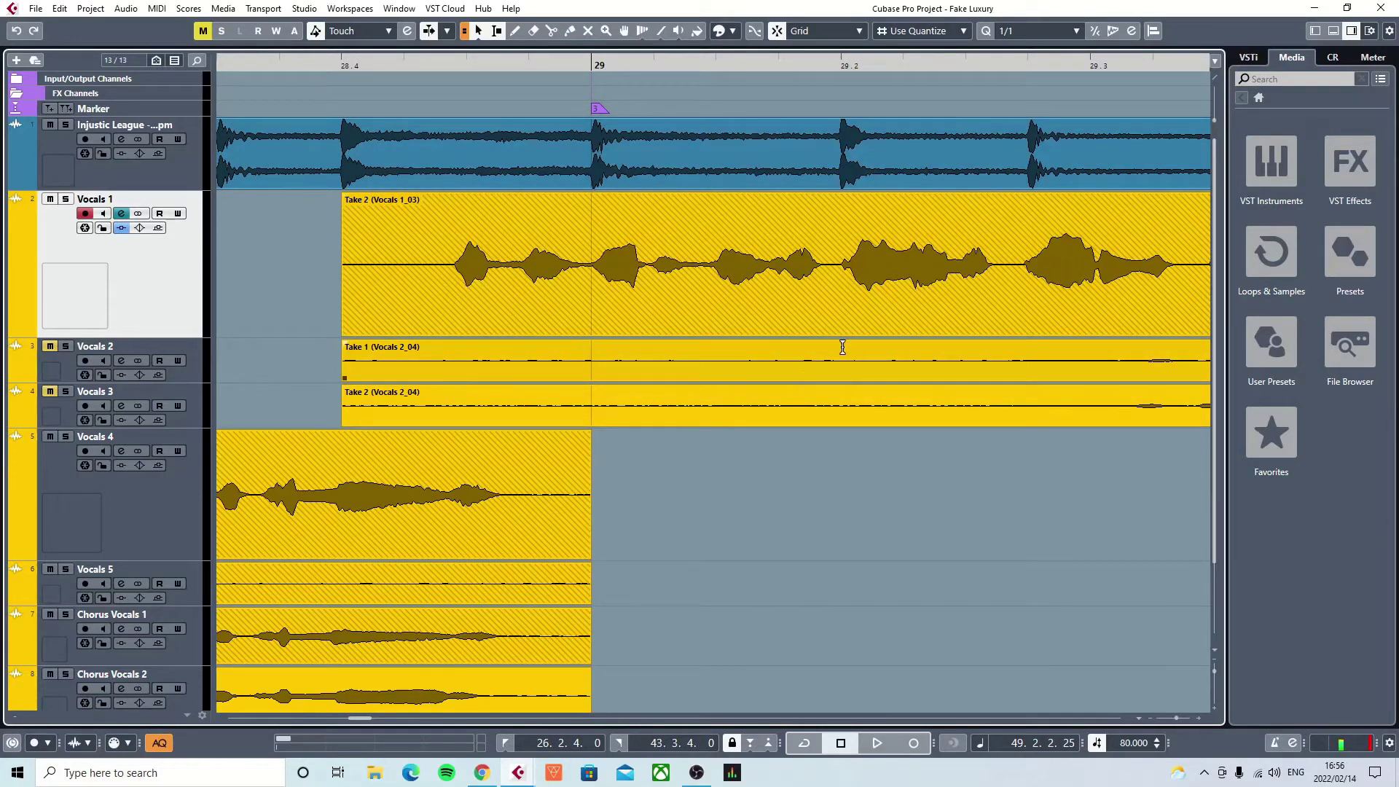
# - Set Waveform Brightness to minimum in Event Display-Audio preferences and apply it, turning waveforms black
pyautogui.click(60, 8)
pyautogui.click(163, 548)
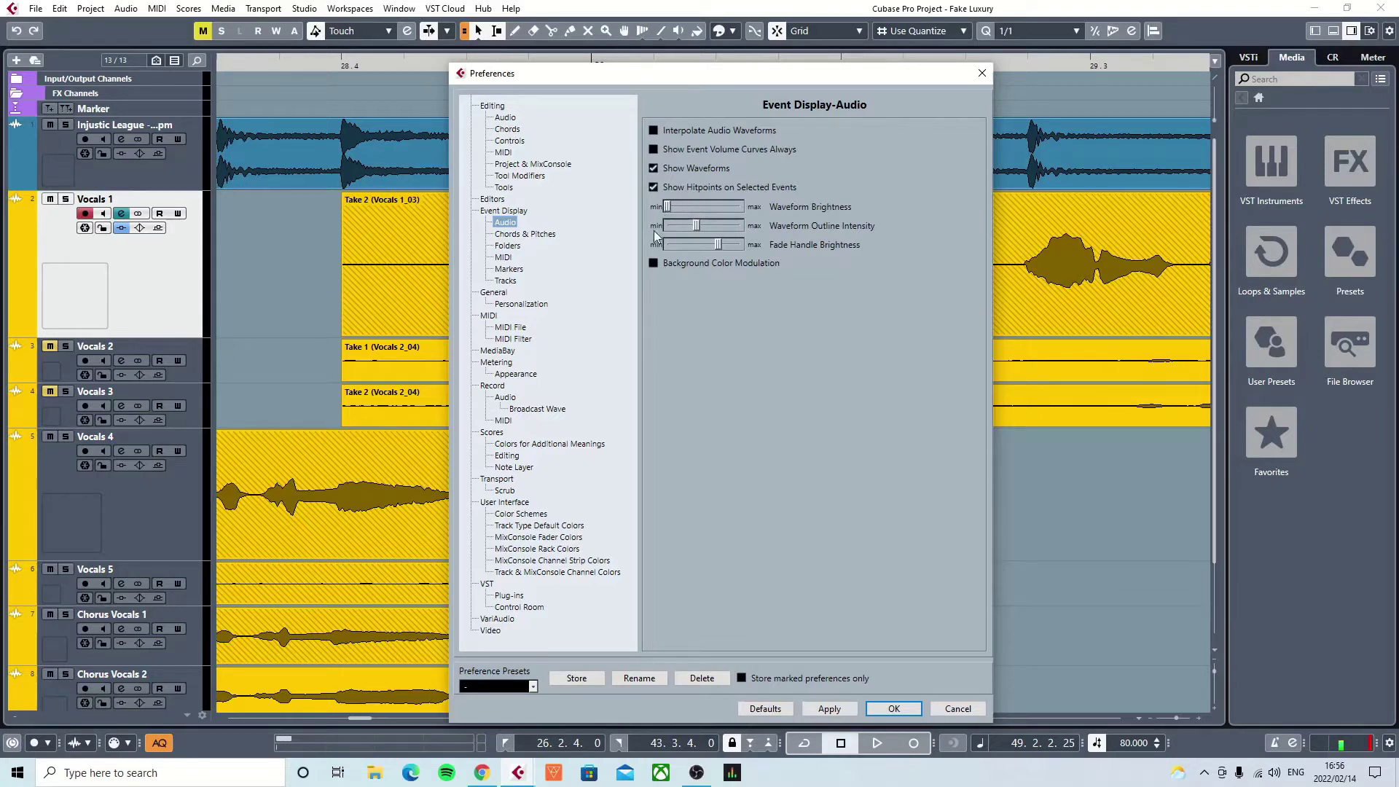
pyautogui.click(849, 708)
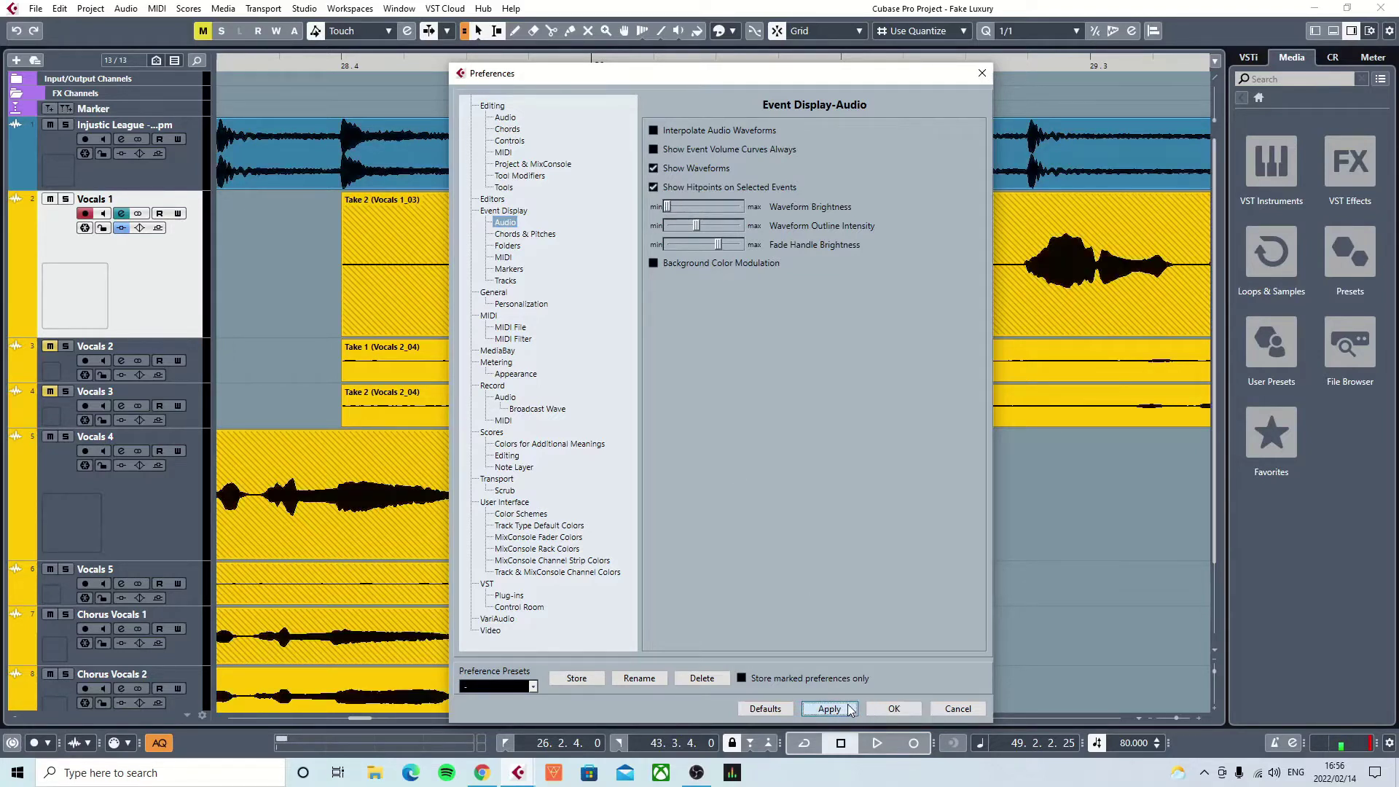
pyautogui.click(893, 708)
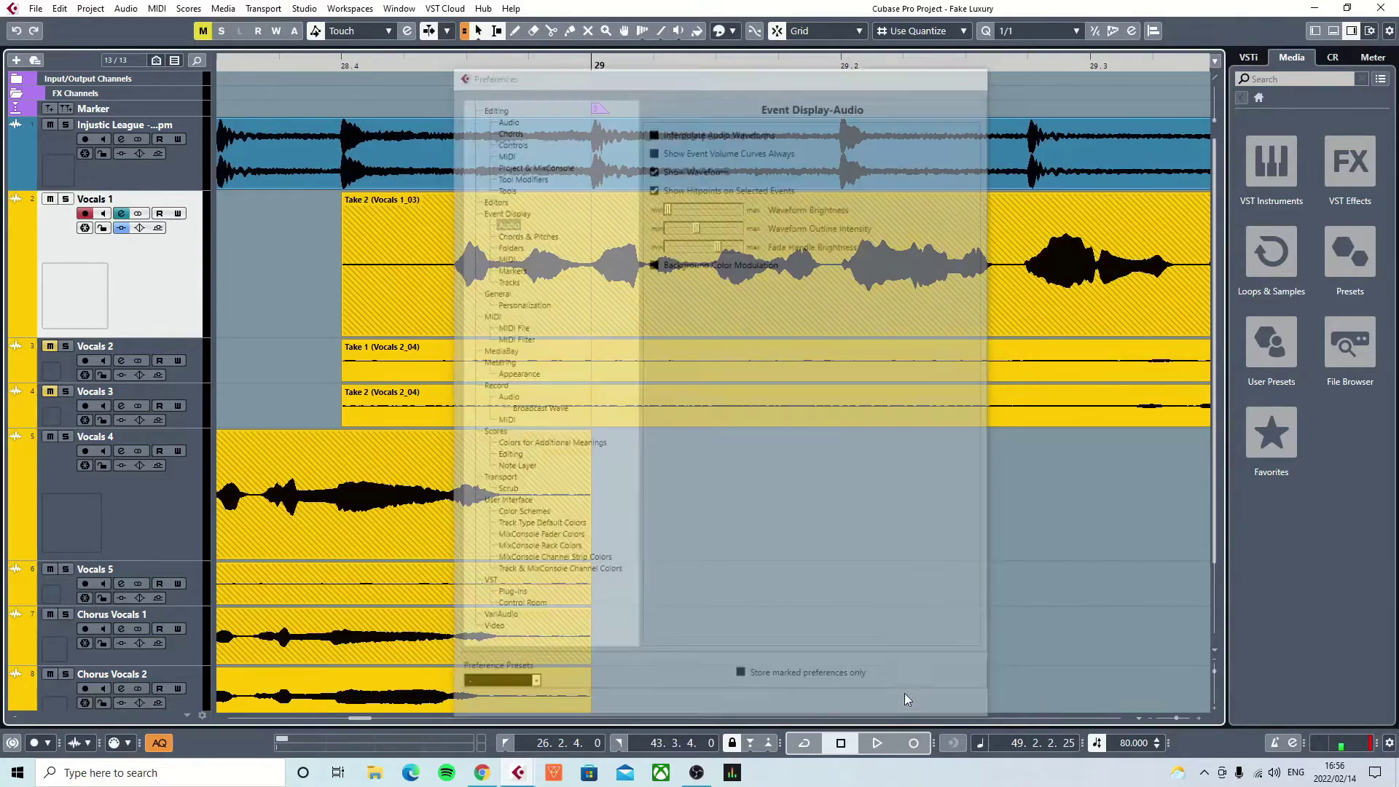
# - Zoom in and back out on the arrangement to inspect the black waveforms
pyautogui.press('h')
pyautogui.press('h')
pyautogui.press('h')
pyautogui.press('g')
pyautogui.press('g')
pyautogui.press('g')
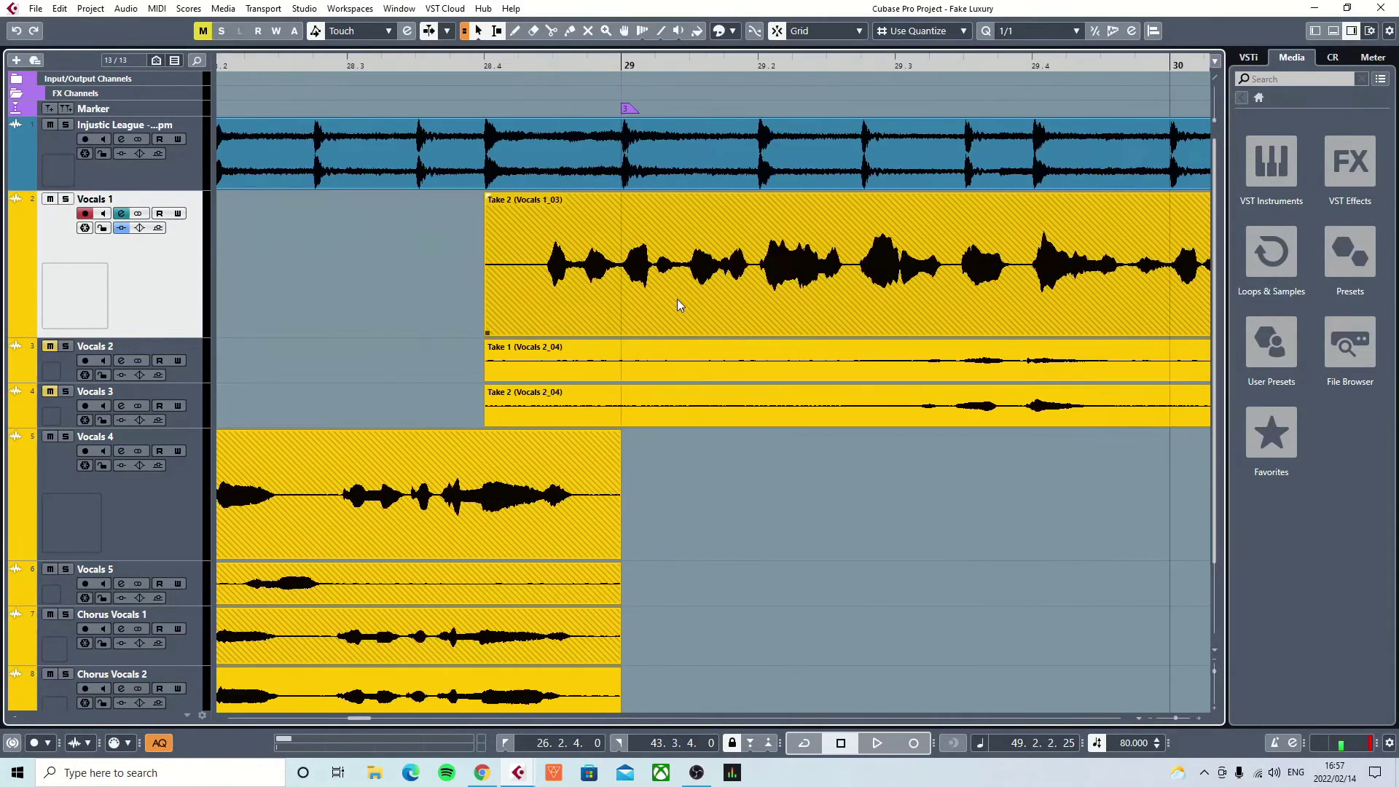
pyautogui.keyDown('ctrl'); pyautogui.scroll(-6, 697, 293); pyautogui.keyUp('ctrl')
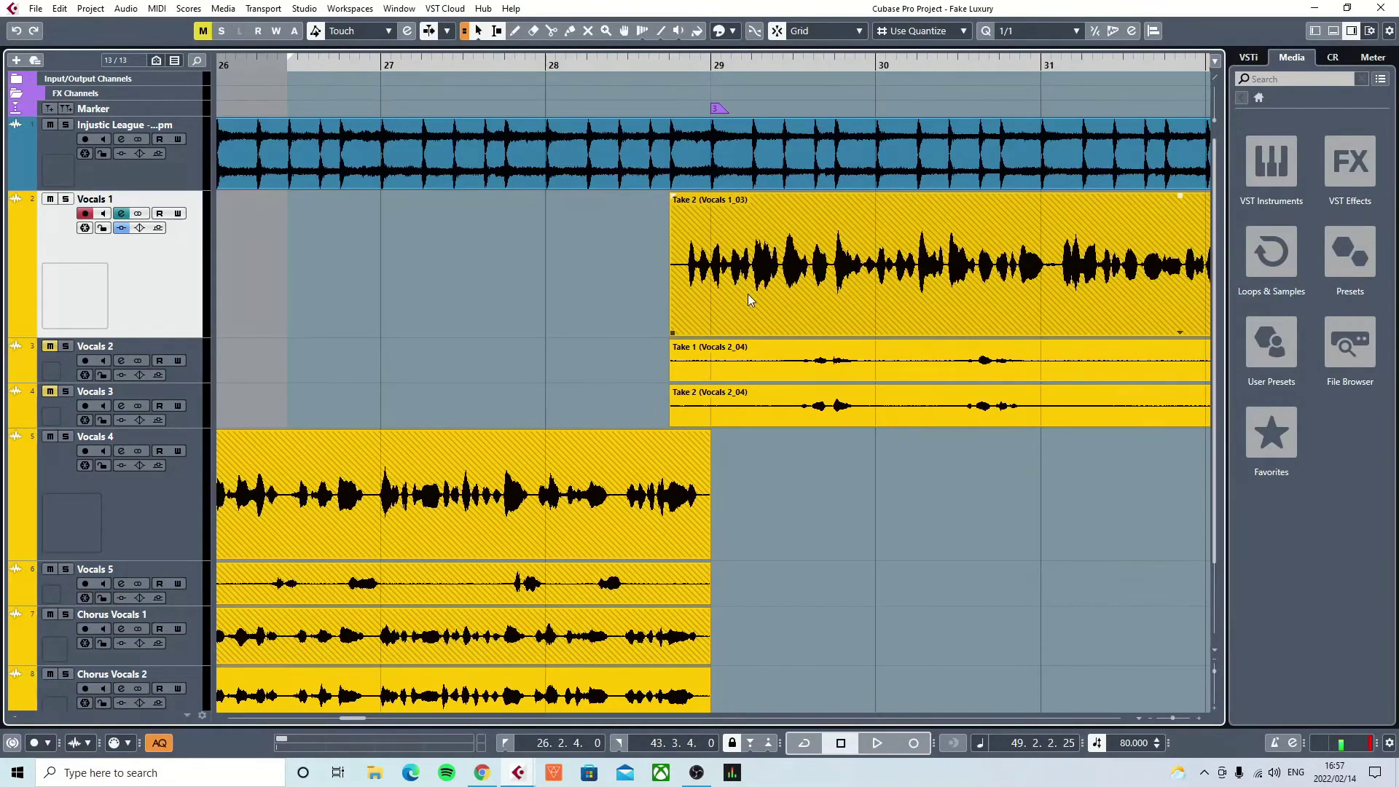
pyautogui.keyDown('ctrl'); pyautogui.scroll(6, 740, 306); pyautogui.keyUp('ctrl')
pyautogui.keyDown('ctrl'); pyautogui.scroll(-5, 740, 311); pyautogui.keyUp('ctrl')
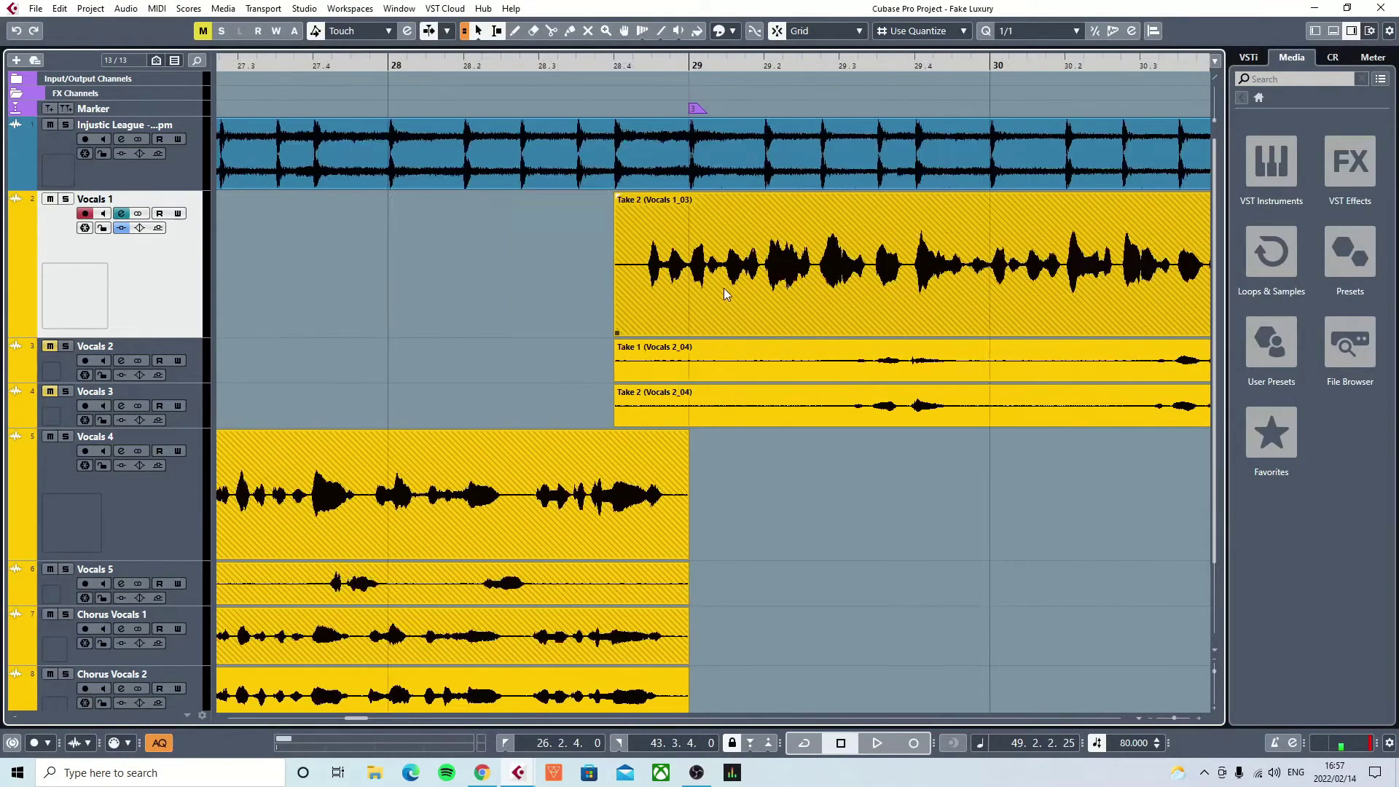
# - Raise the waveform brightness in Event Display-Audio preferences so the waveforms turn white
pyautogui.click(58, 8)
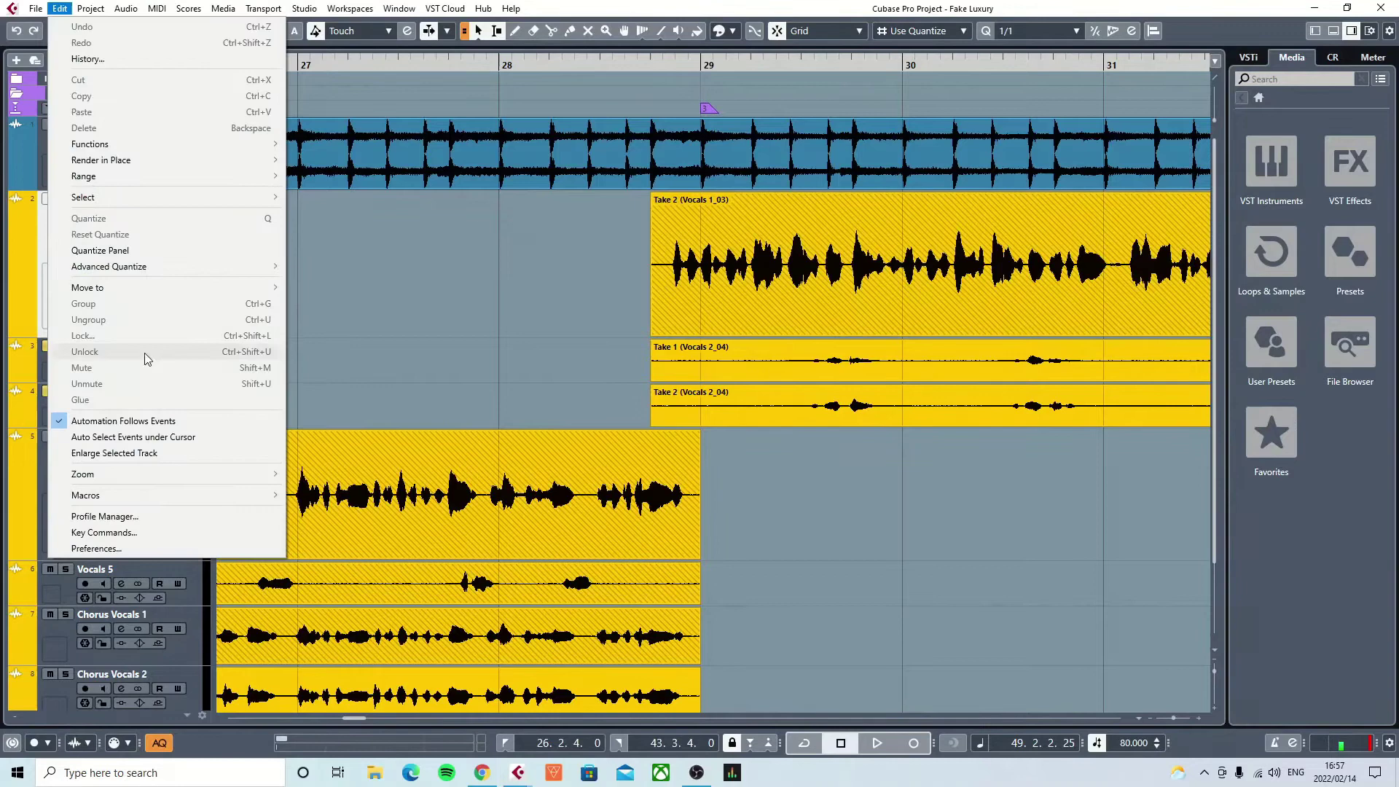
pyautogui.click(171, 550)
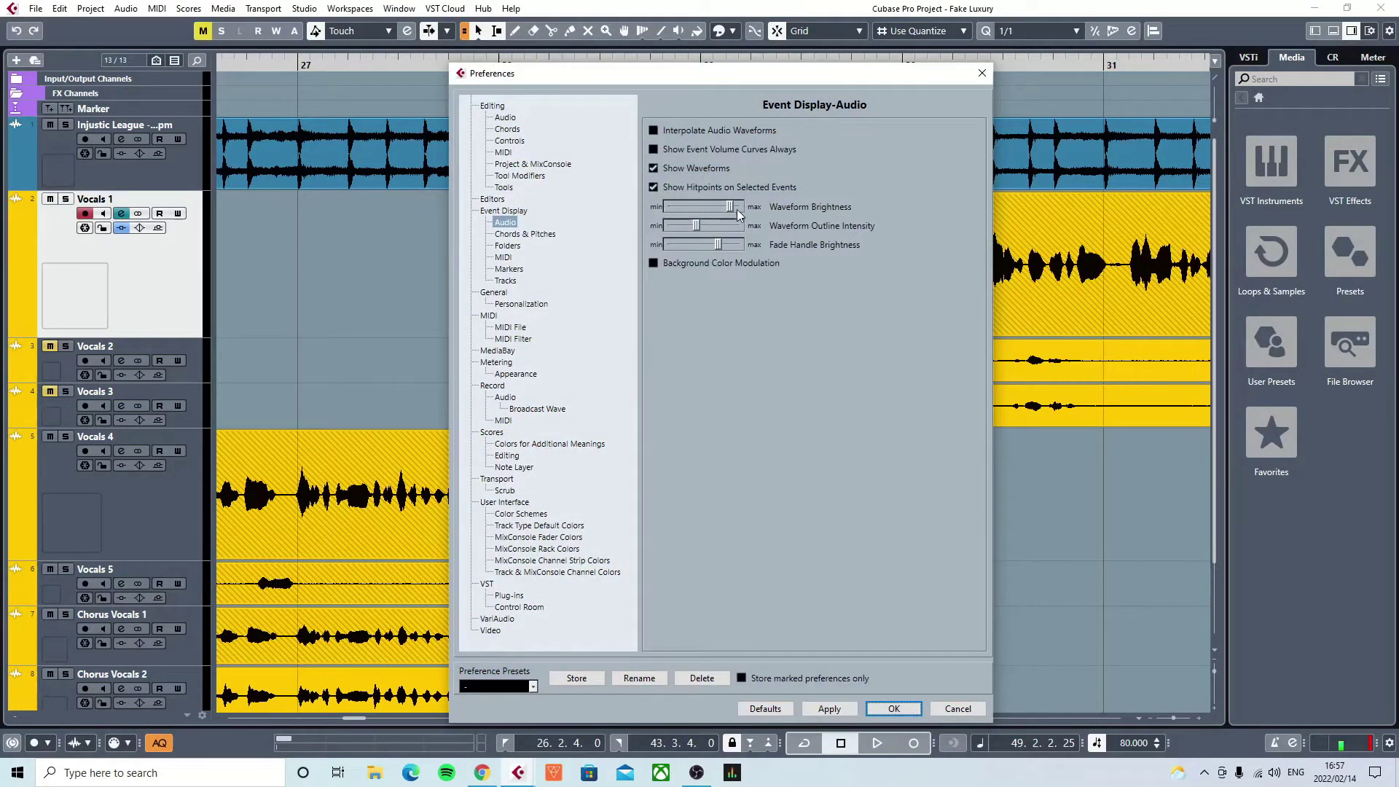
pyautogui.click(834, 710)
pyautogui.click(894, 709)
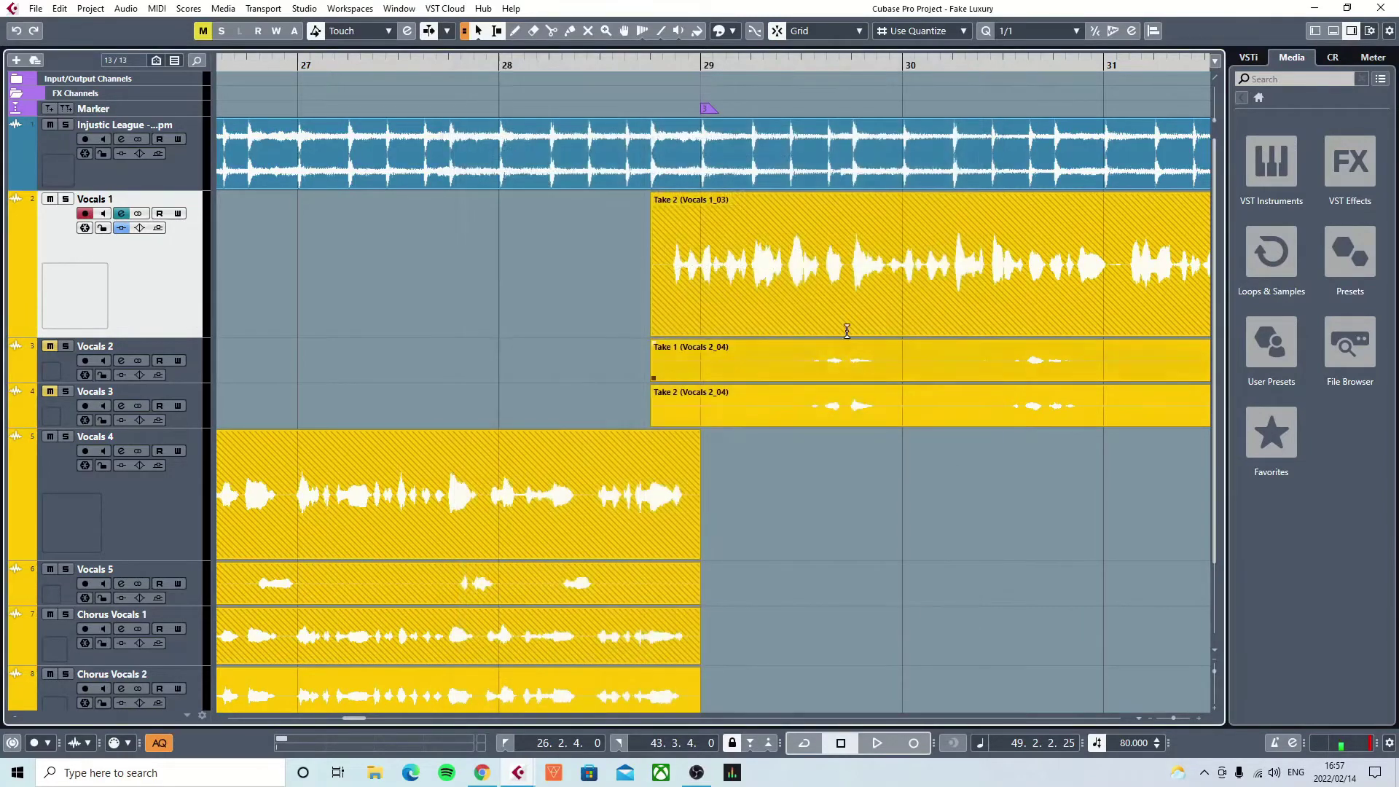
# - Wheel-zoom in and out around bar 29 to inspect the white vocal waveforms
pyautogui.scroll(4, 814, 291)
pyautogui.scroll(2, 789, 295)
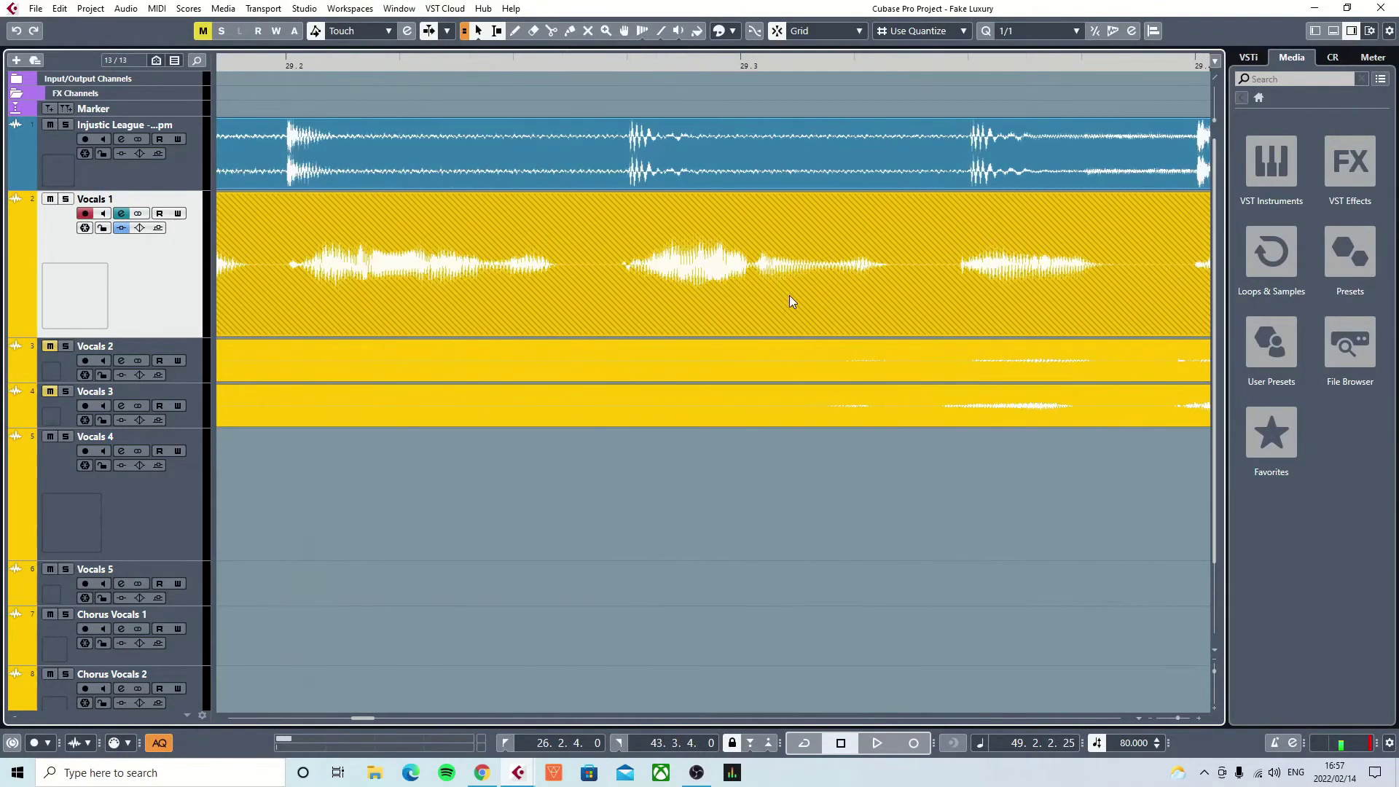
pyautogui.scroll(-8, 767, 286)
pyautogui.scroll(7, 766, 311)
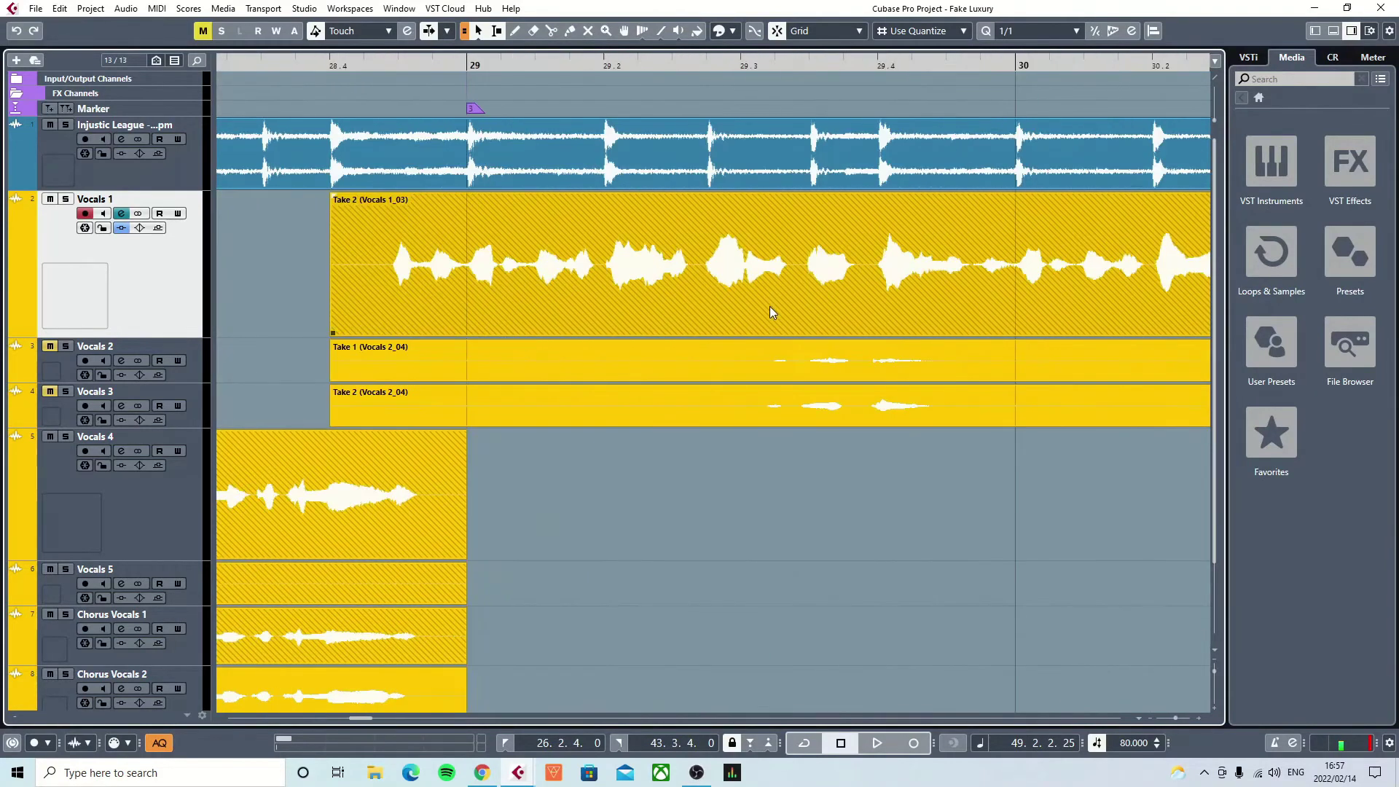
pyautogui.scroll(-3, 766, 311)
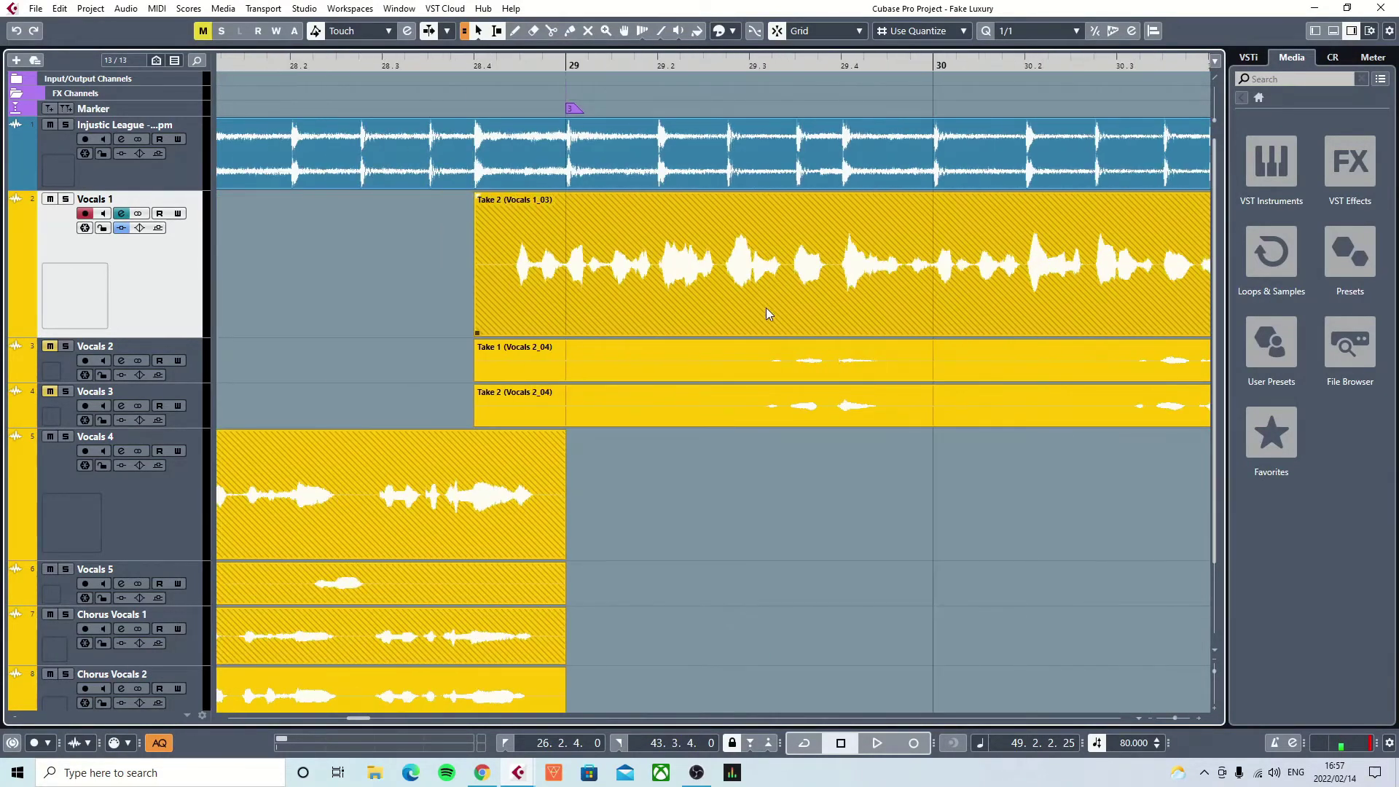
pyautogui.scroll(5, 764, 314)
pyautogui.scroll(-5, 764, 314)
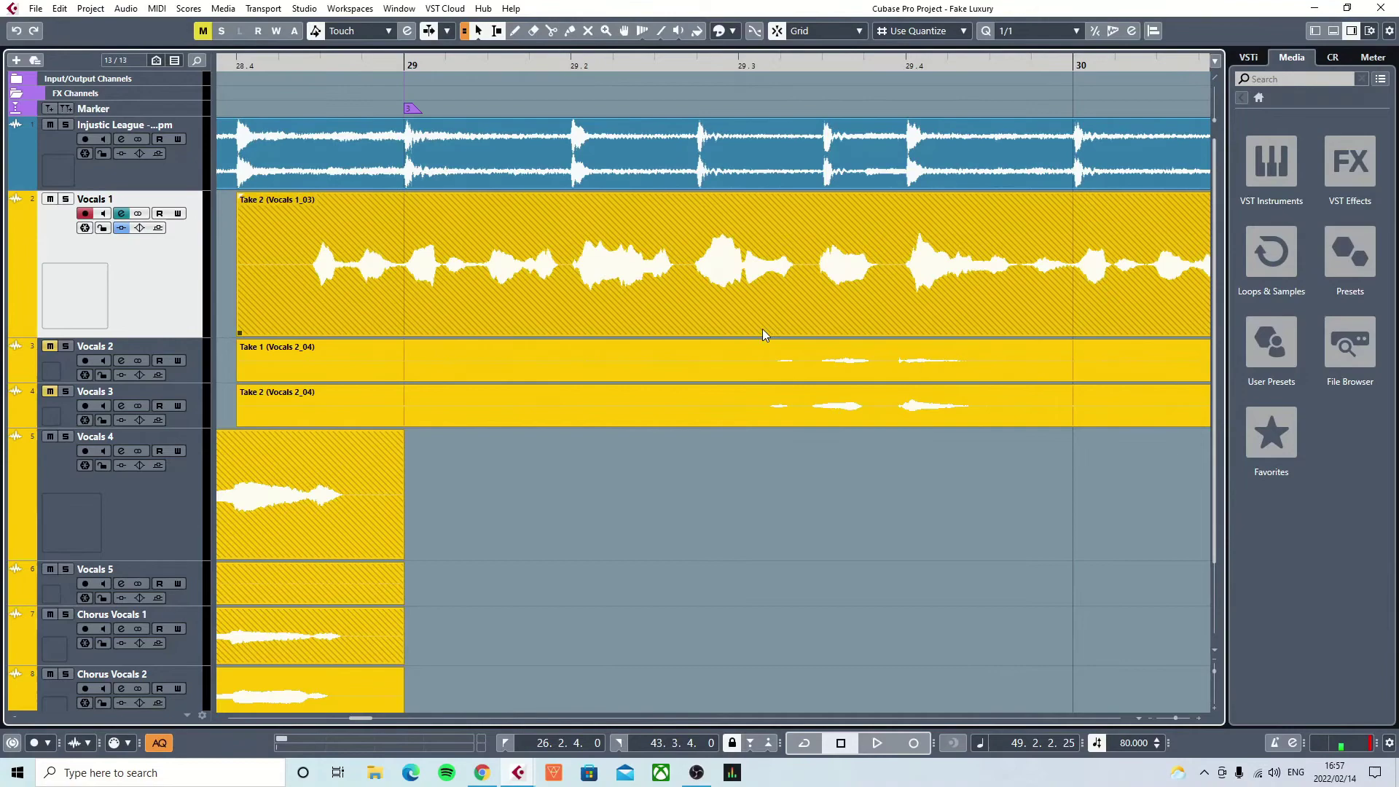
pyautogui.scroll(-4, 779, 327)
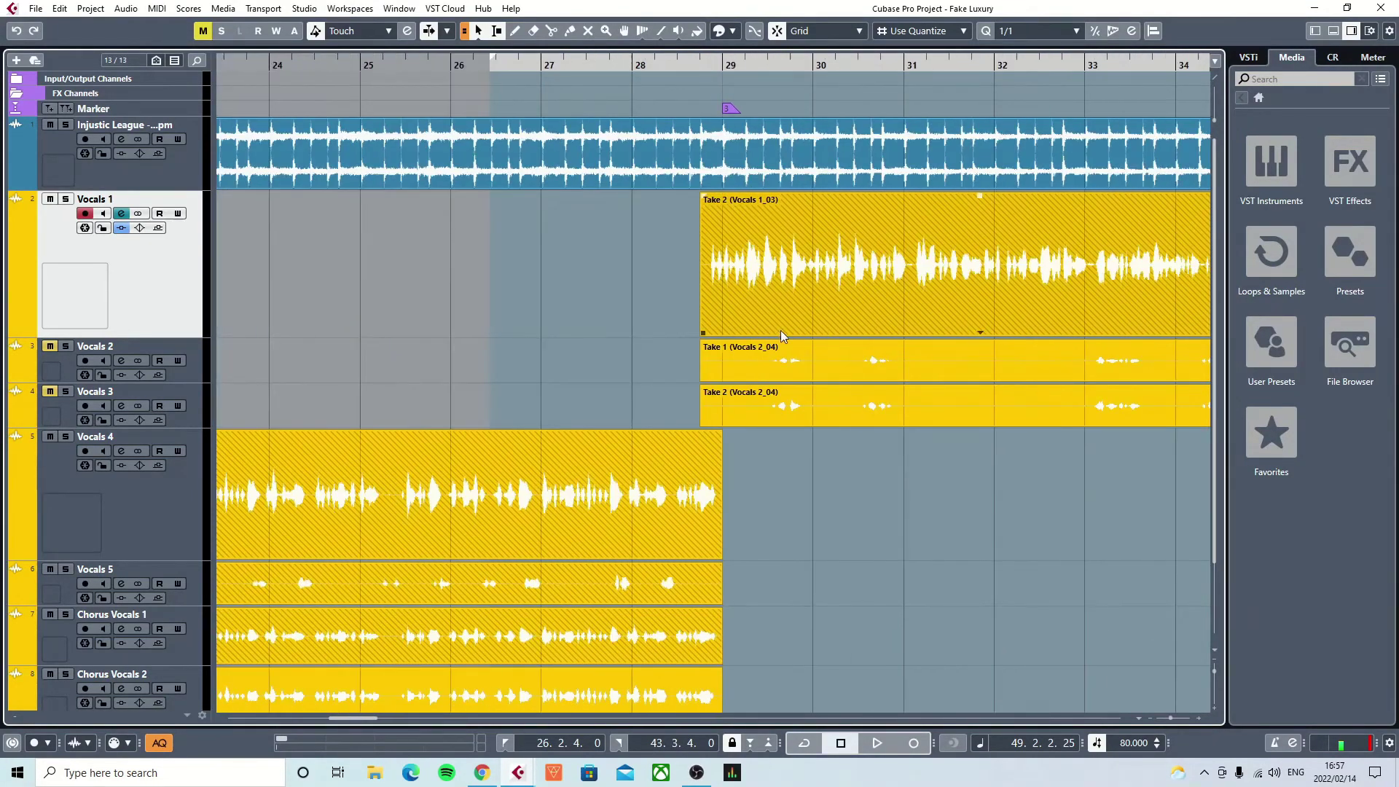
pyautogui.scroll(6, 780, 330)
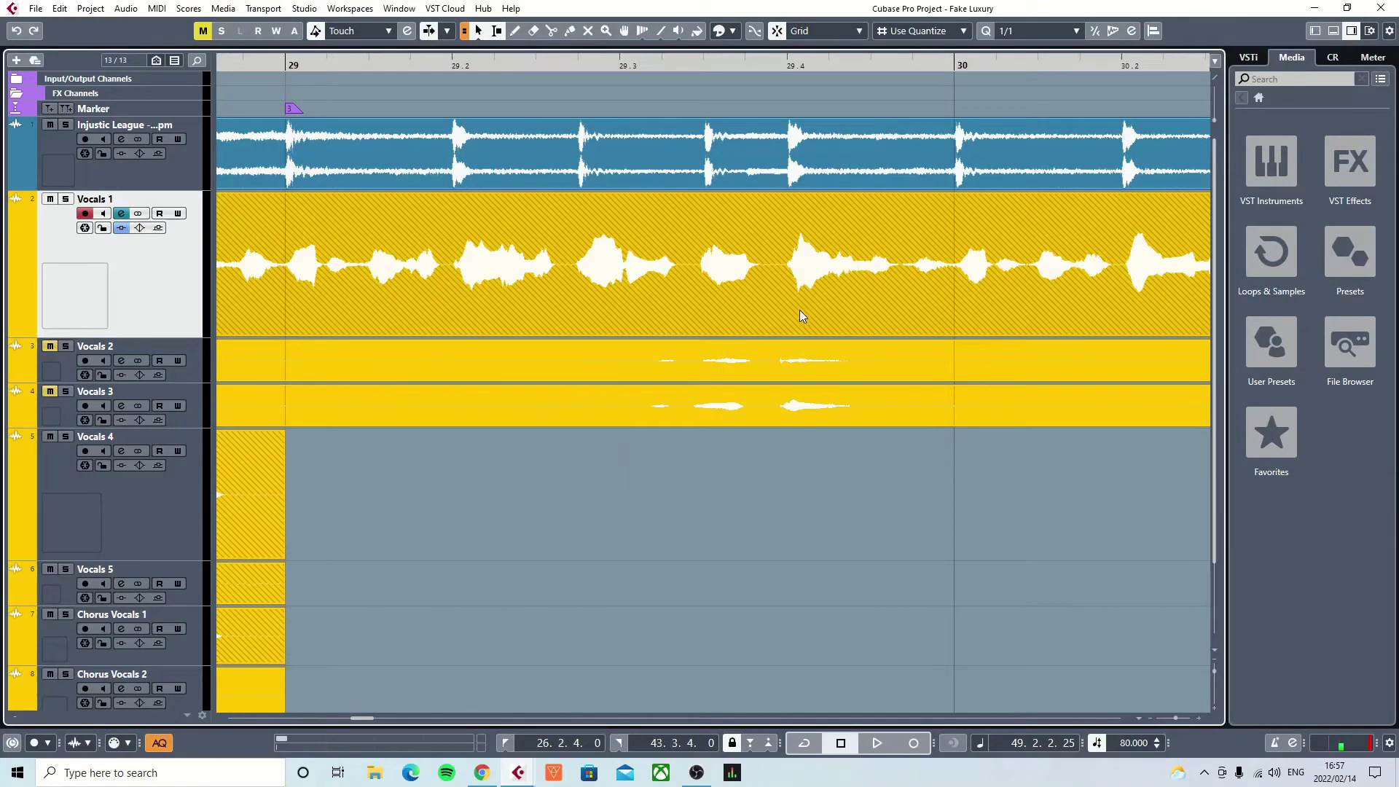
# - Set Waveform Outline Intensity to maximum in Event Display-Audio preferences, applying and confirming
pyautogui.click(62, 9)
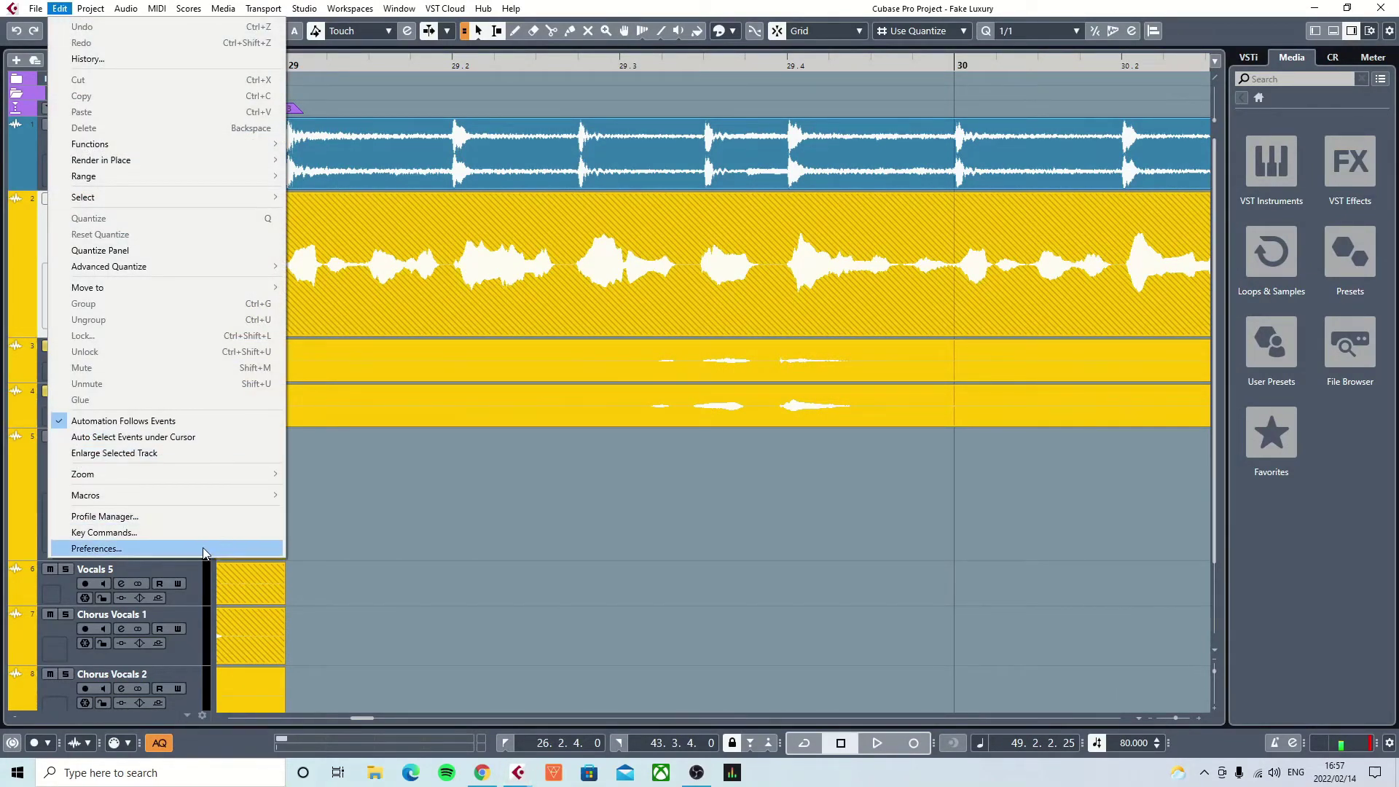
pyautogui.click(203, 548)
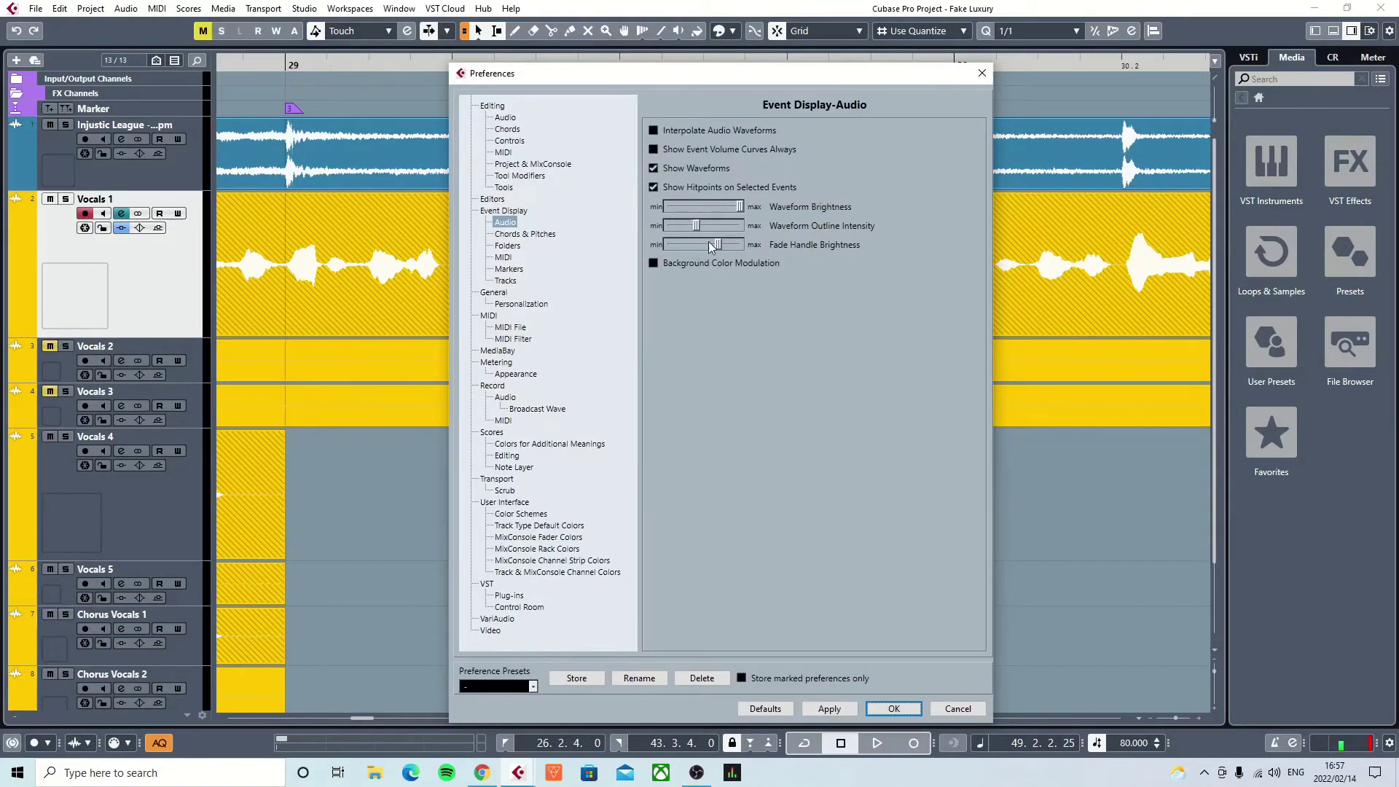
pyautogui.moveTo(695, 229); pyautogui.dragTo(670, 239)
pyautogui.click(845, 712)
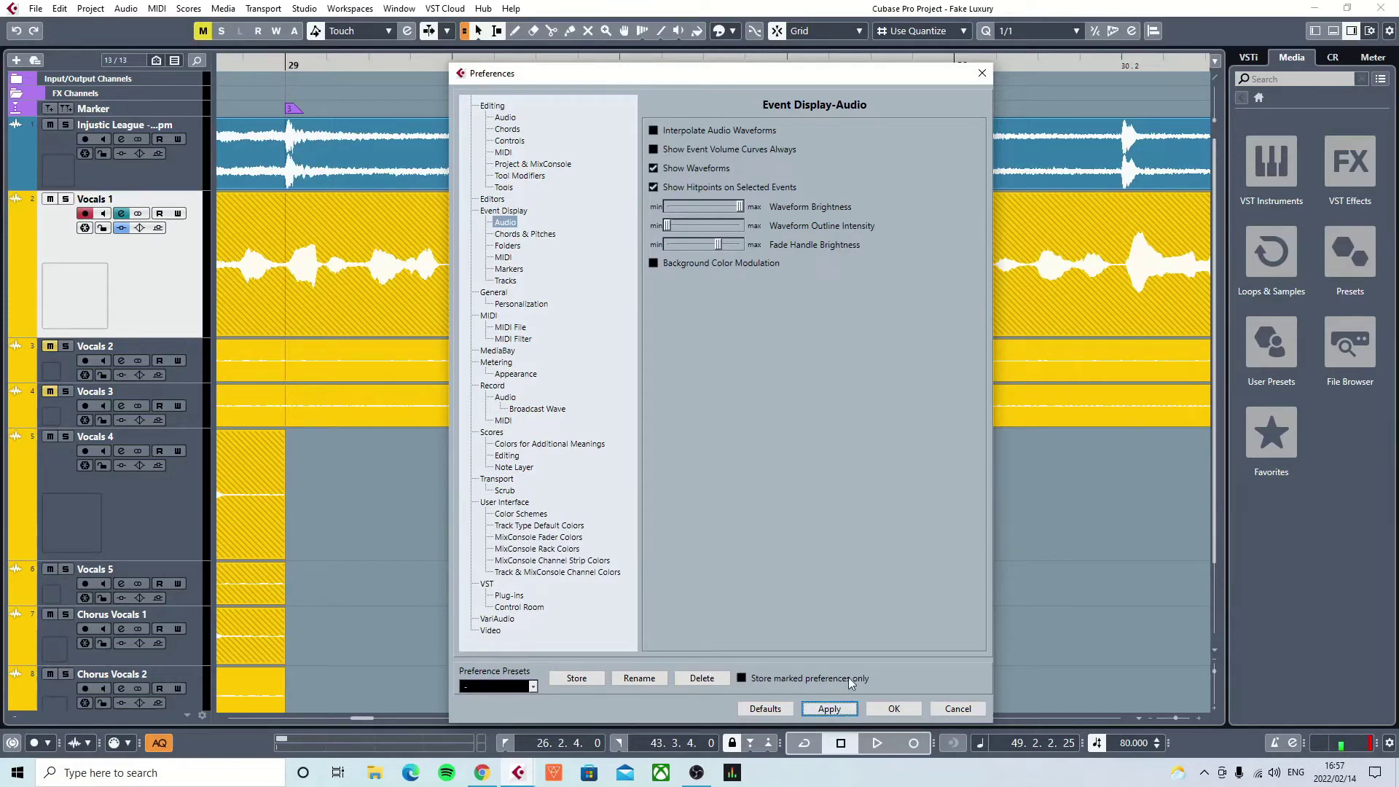
pyautogui.moveTo(668, 226); pyautogui.dragTo(776, 234)
pyautogui.click(829, 708)
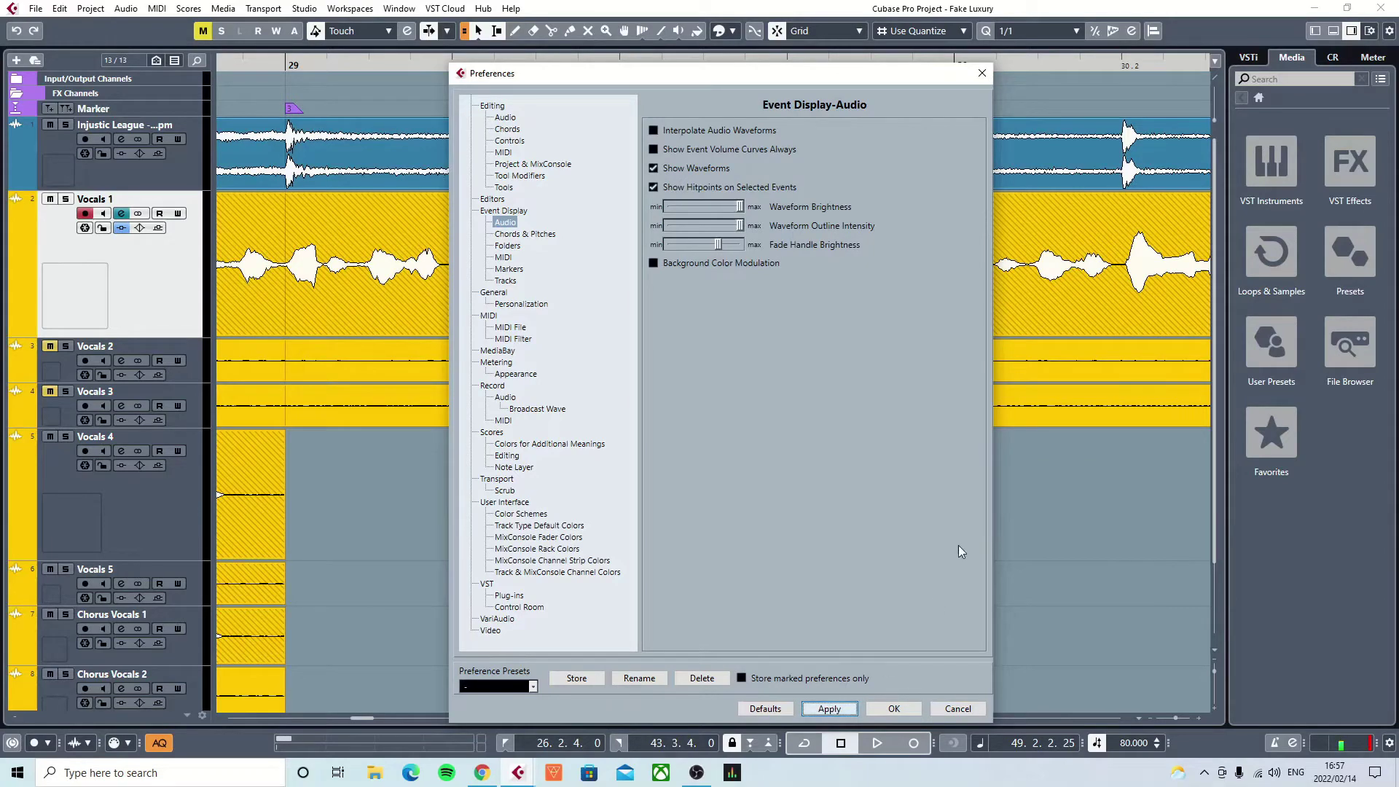
pyautogui.click(894, 708)
# - Zoom in and out on the Vocals 1–3 takes around bars 29–31 to check the outlines
pyautogui.scroll(3, 697, 313)
pyautogui.scroll(-8, 732, 309)
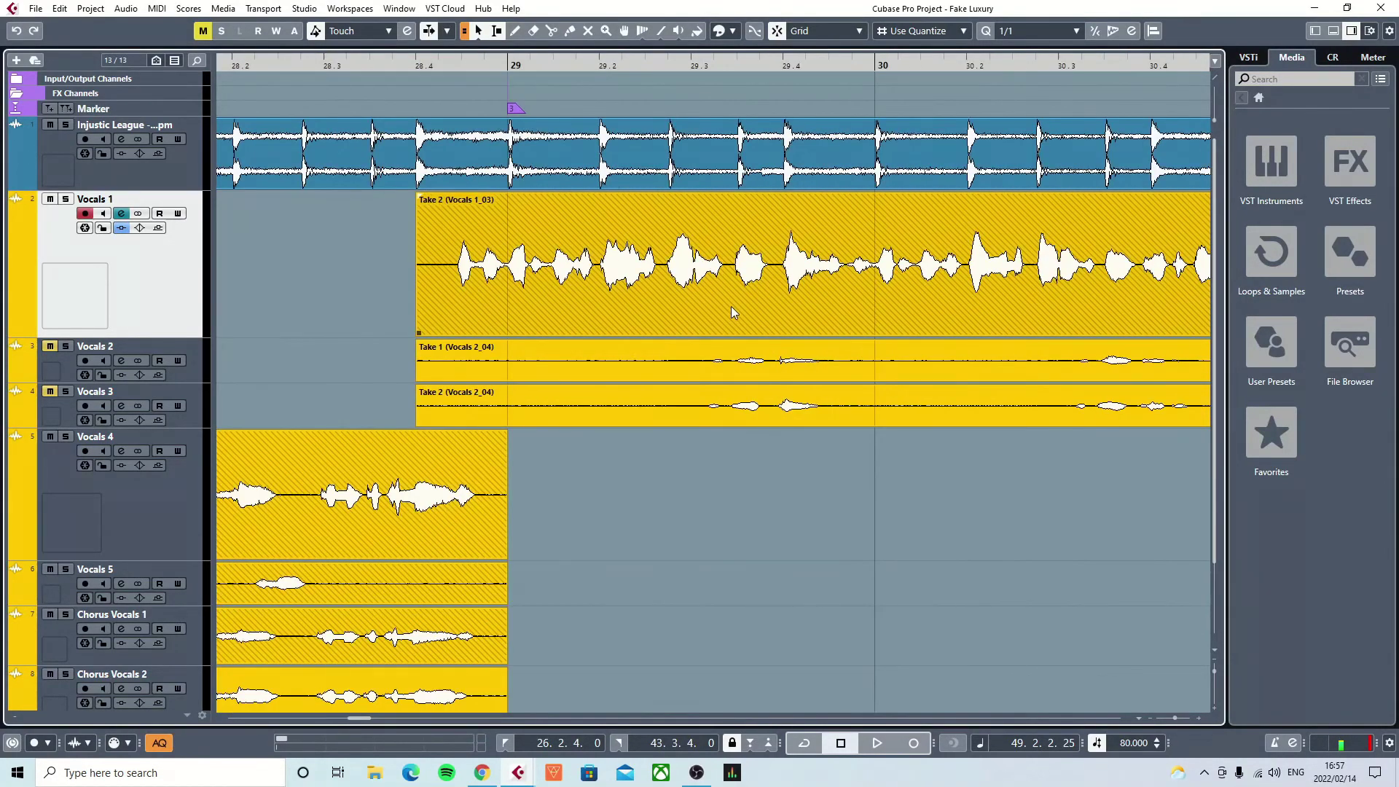
pyautogui.scroll(8, 728, 274)
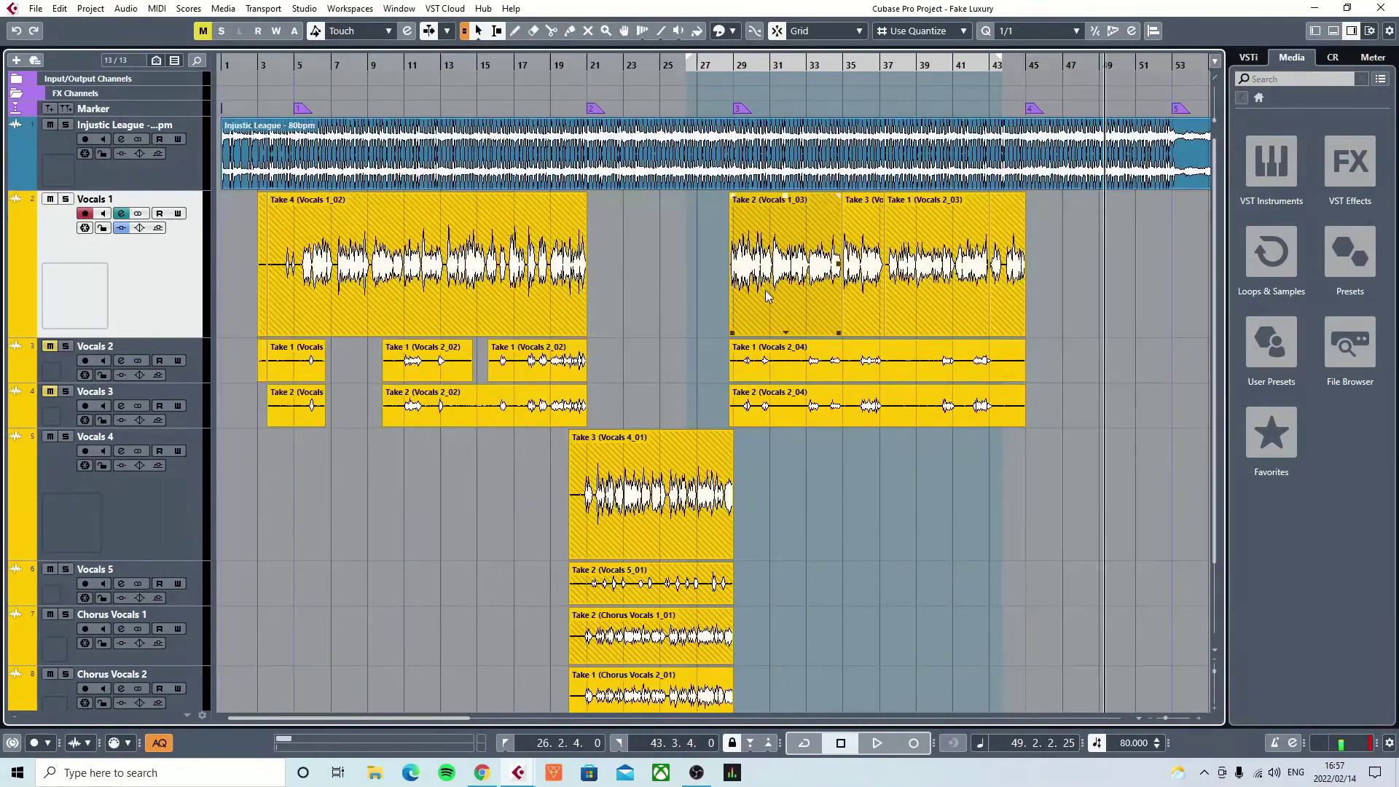
pyautogui.scroll(6, 703, 288)
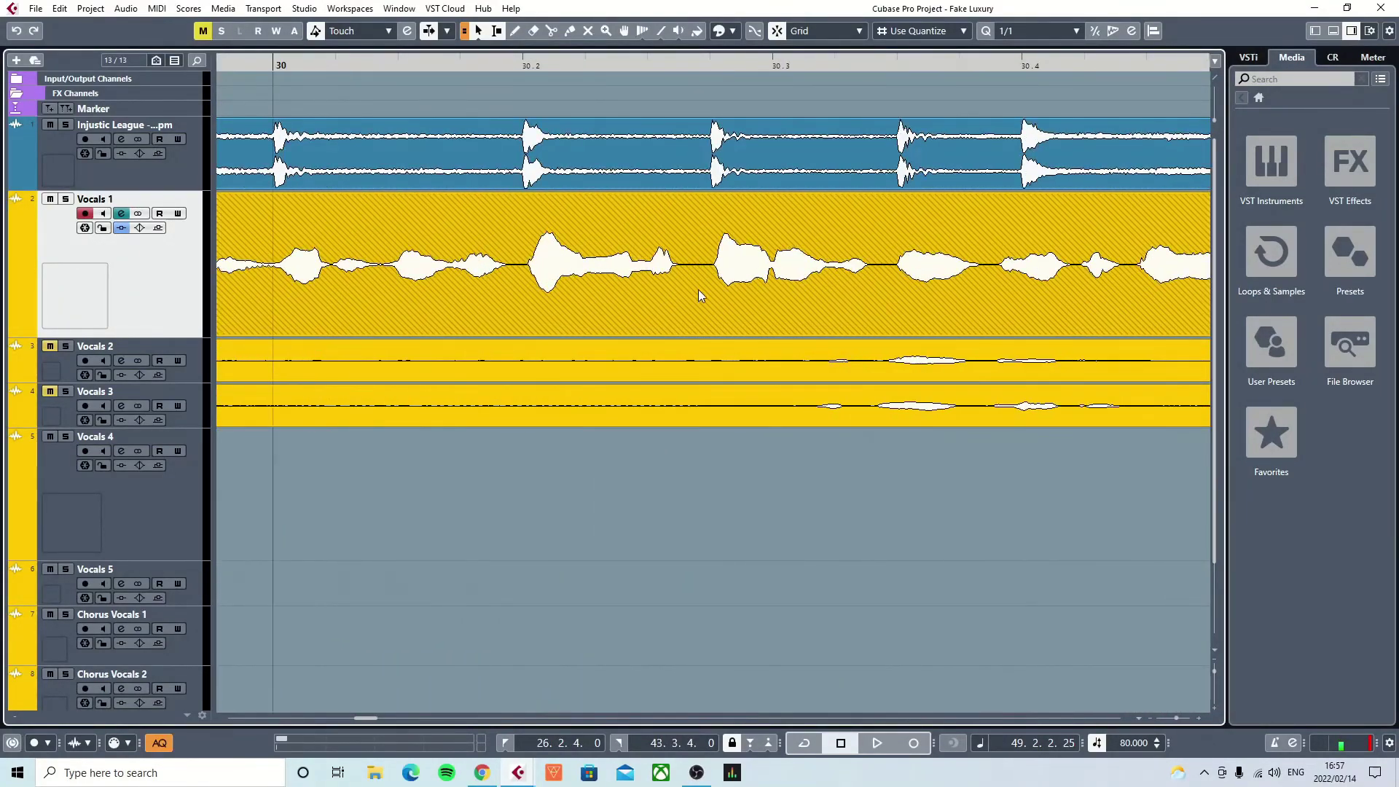
pyautogui.scroll(-5, 697, 302)
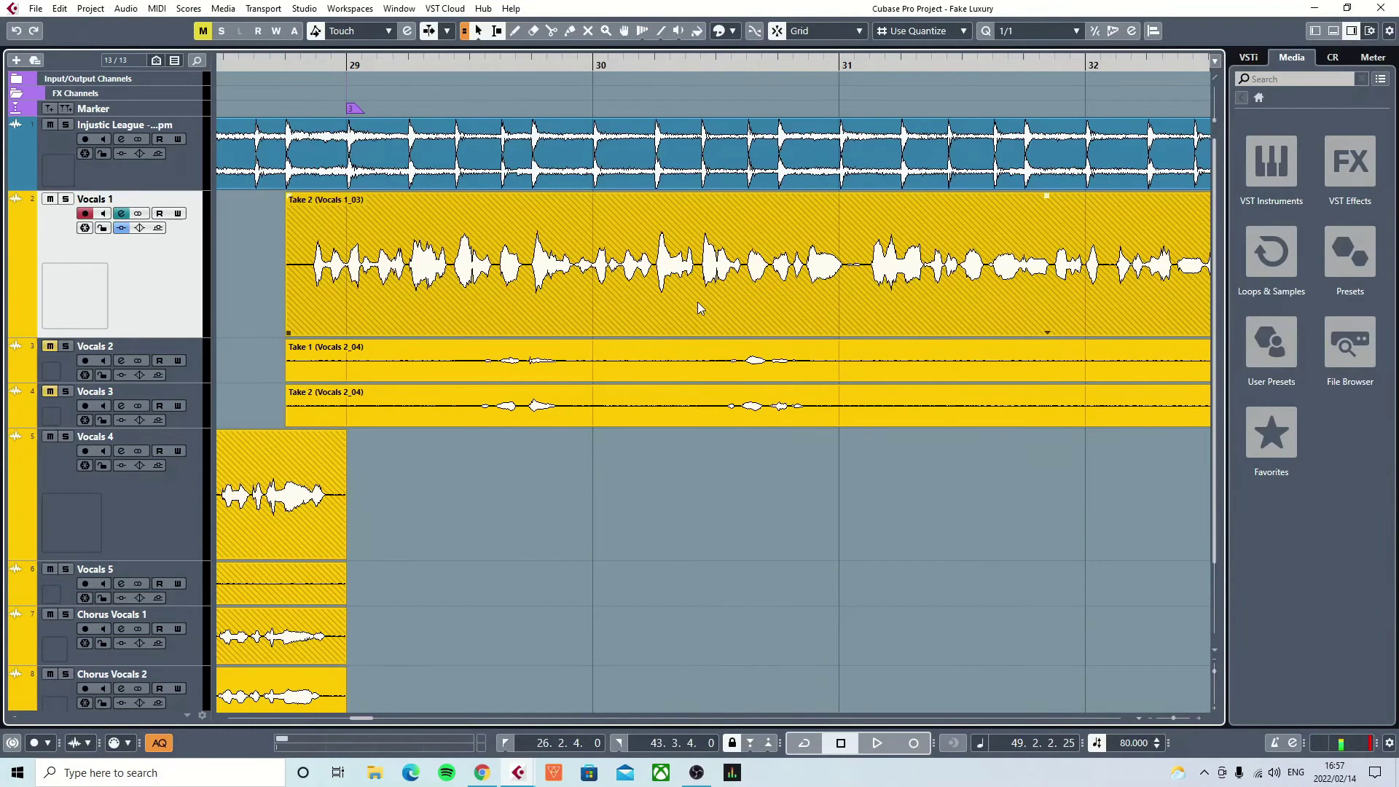
pyautogui.scroll(3, 704, 300)
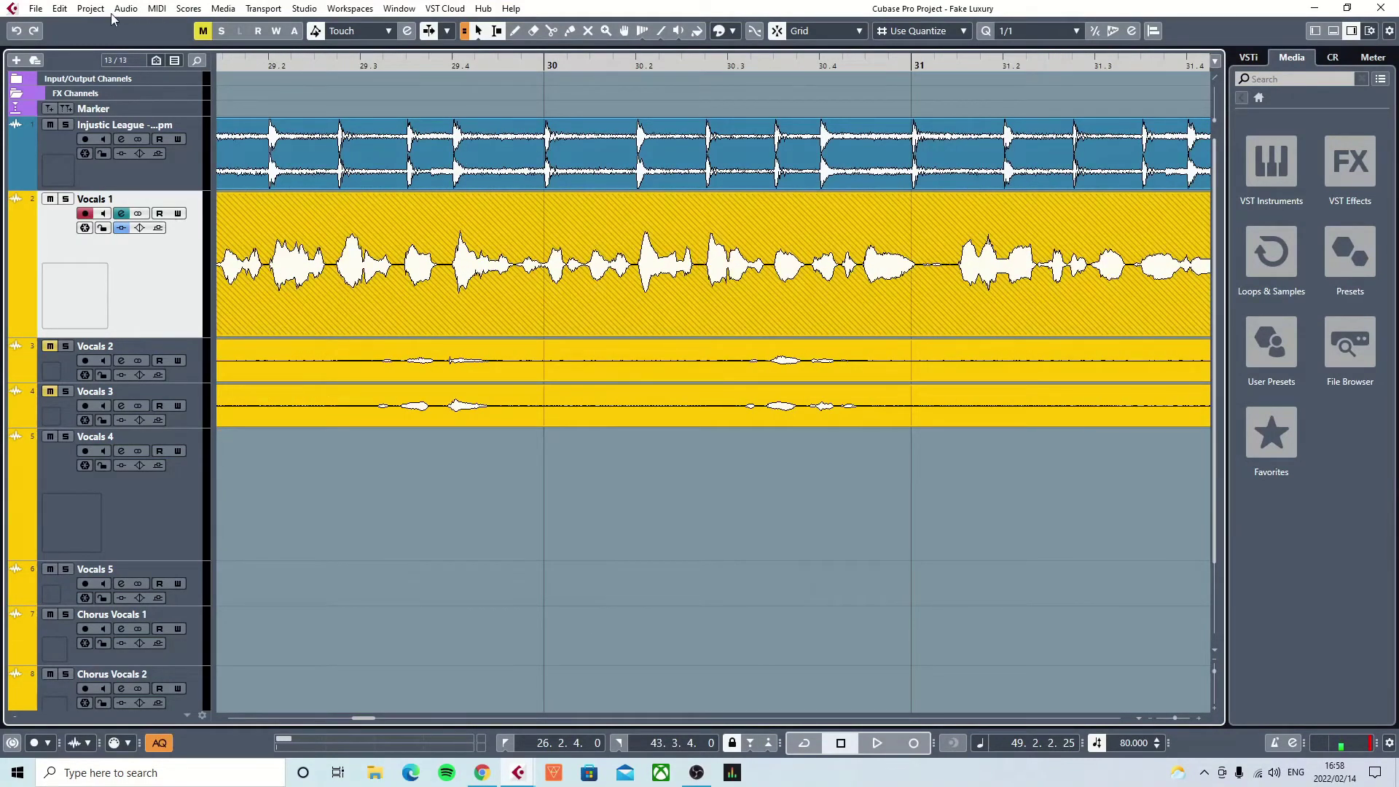
# - Drag Waveform Brightness and Waveform Outline Intensity to minimum in Event Display-Audio, applying each
pyautogui.click(61, 10)
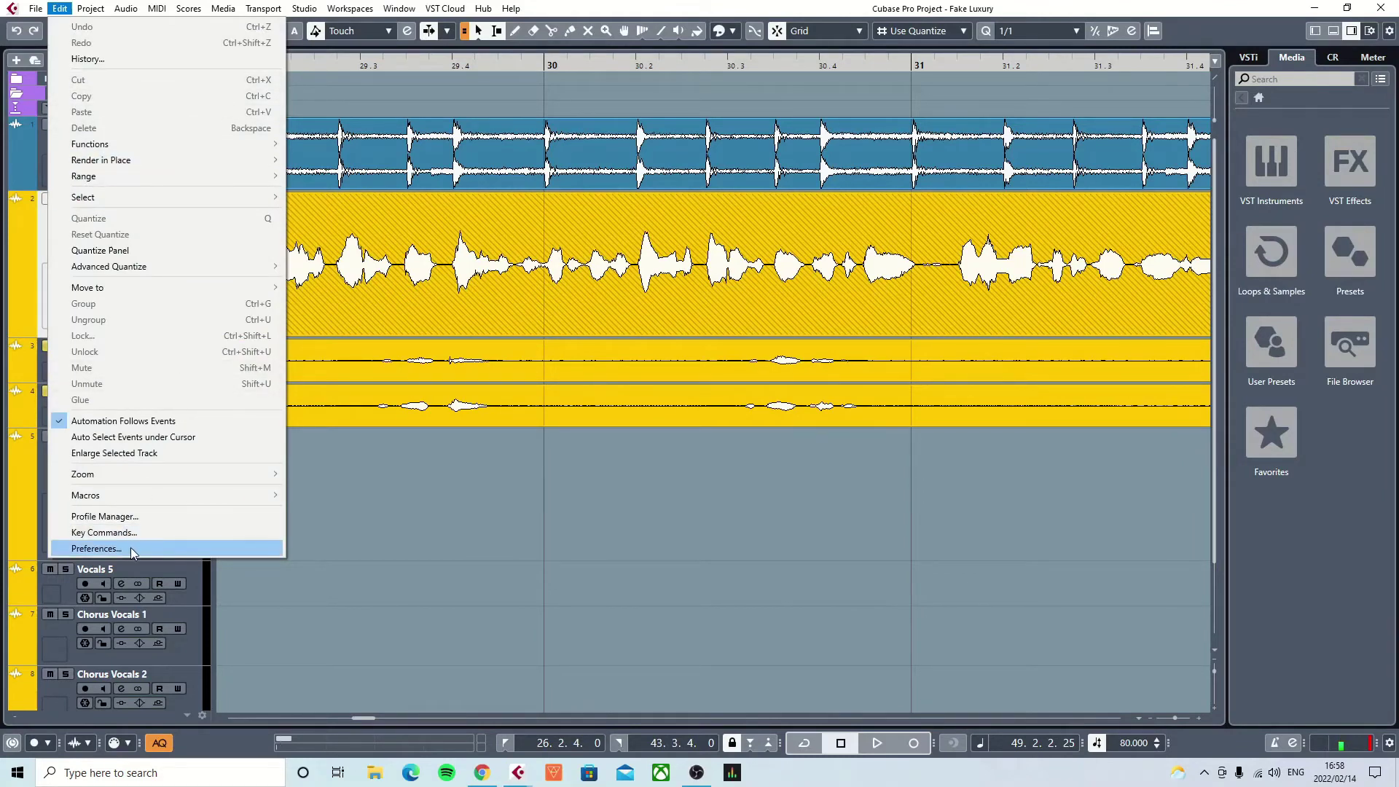
pyautogui.click(96, 547)
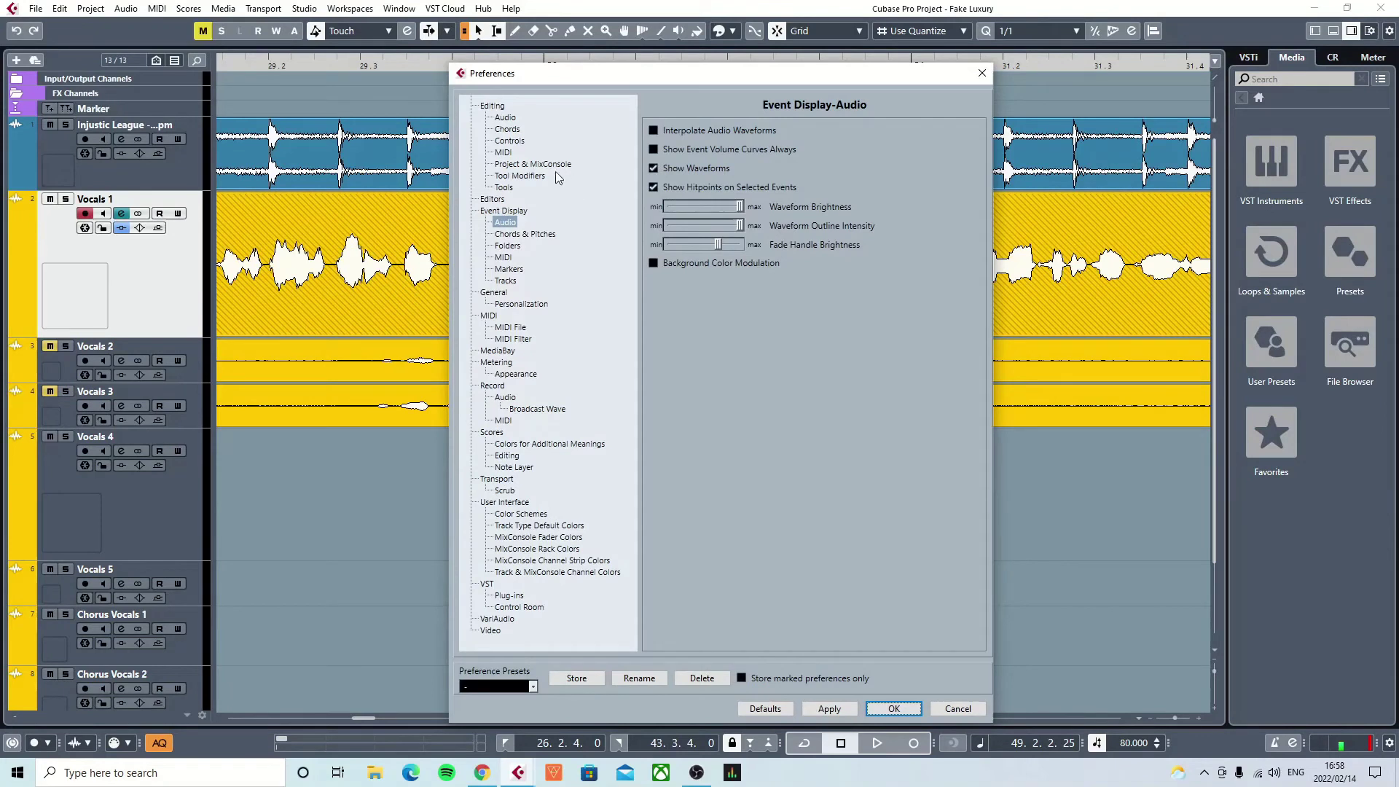
pyautogui.click(519, 211)
pyautogui.click(507, 222)
pyautogui.moveTo(739, 207); pyautogui.dragTo(666, 207)
pyautogui.click(834, 709)
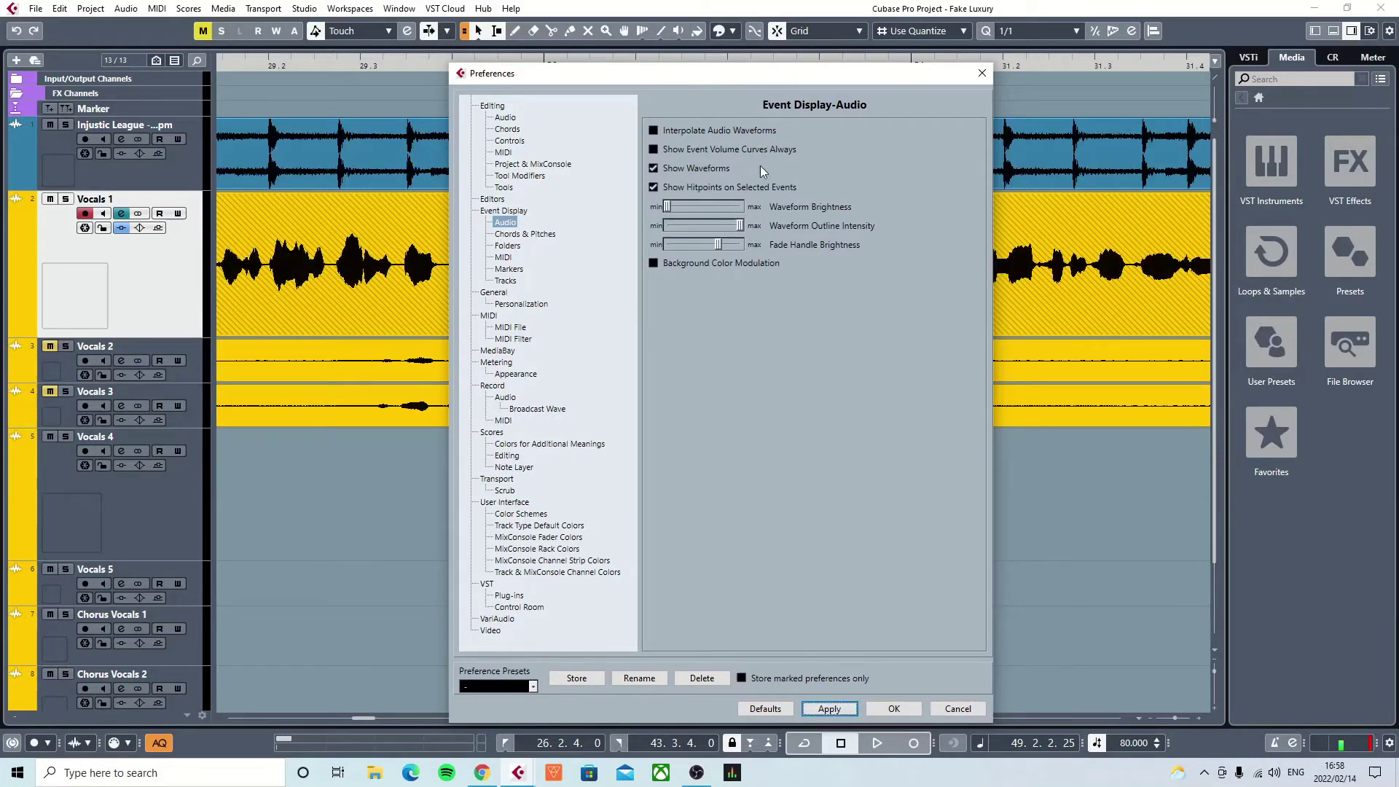
pyautogui.moveTo(738, 226); pyautogui.dragTo(666, 226)
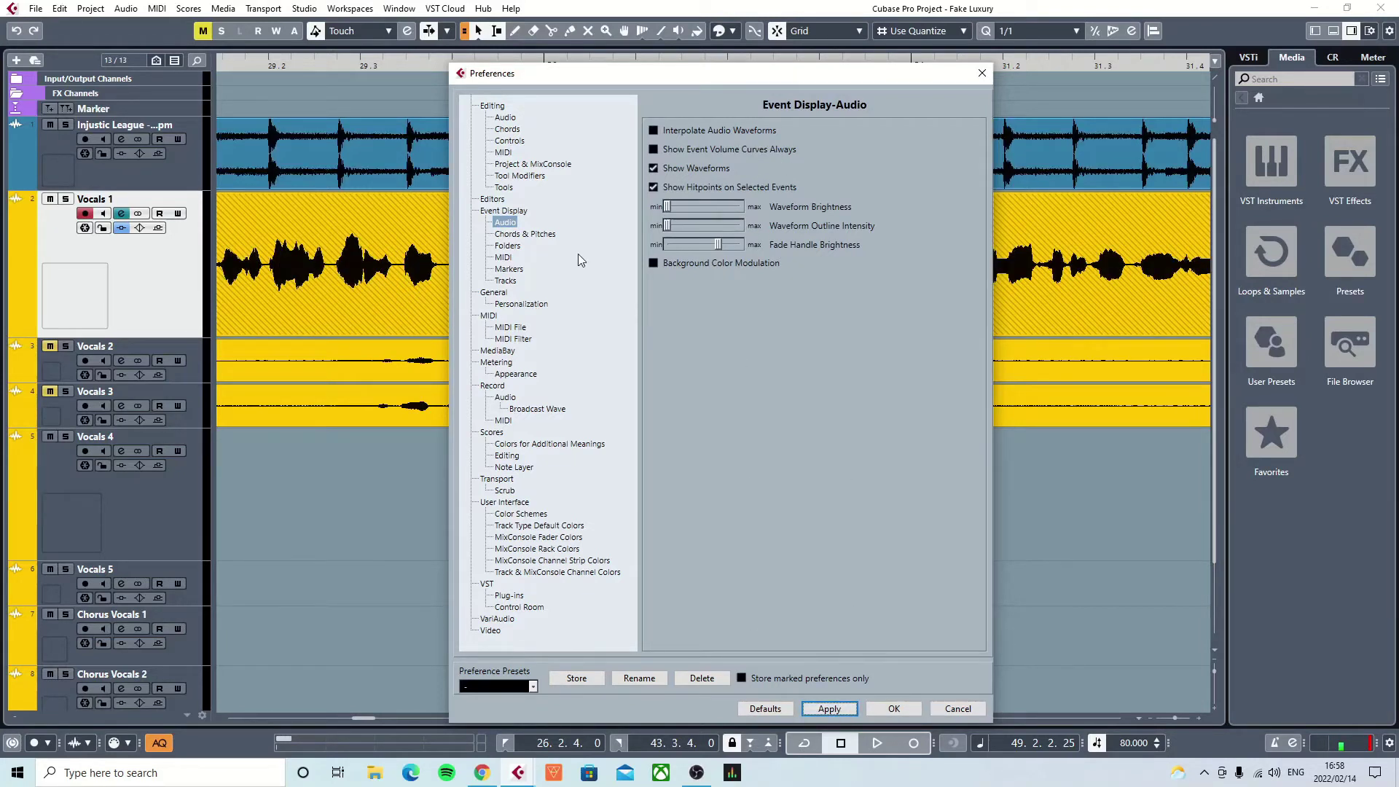
pyautogui.click(829, 709)
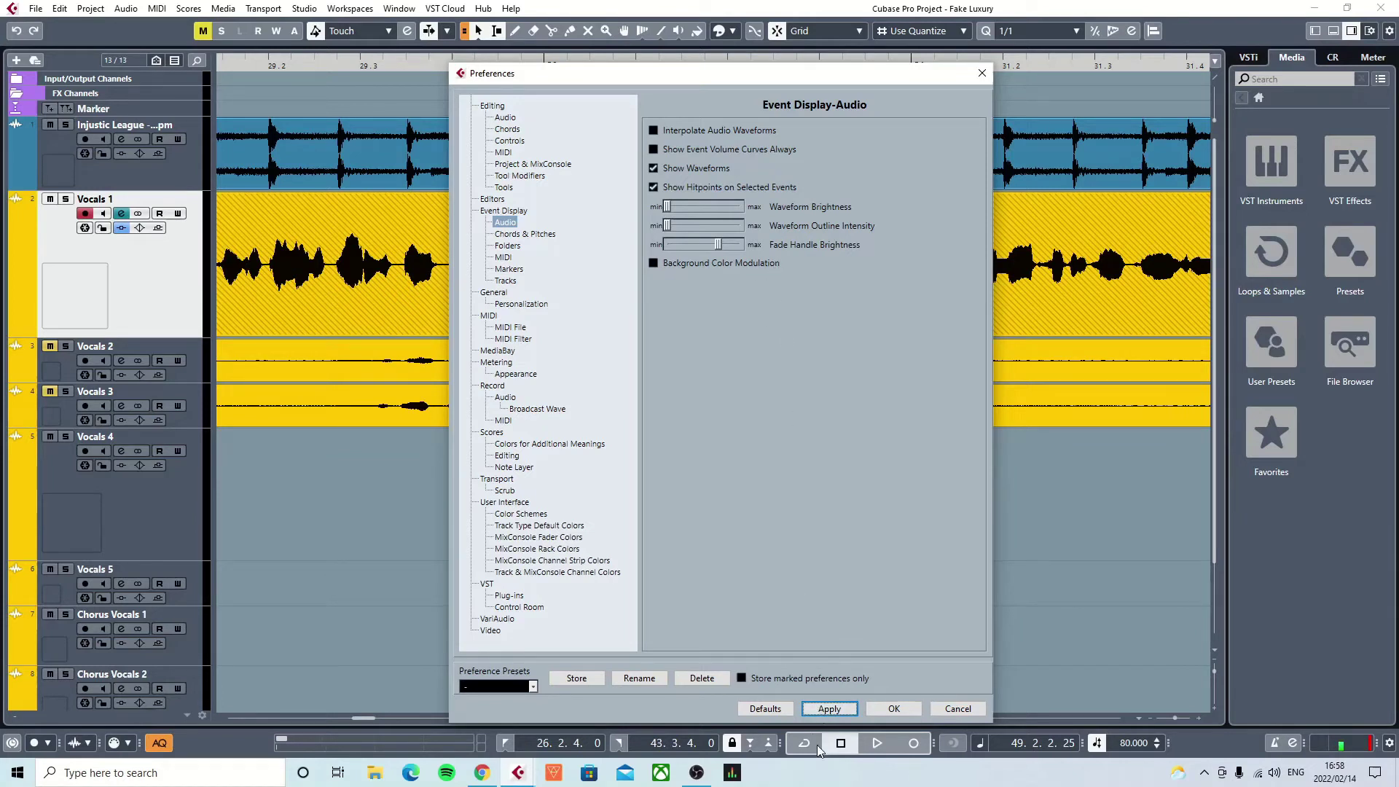